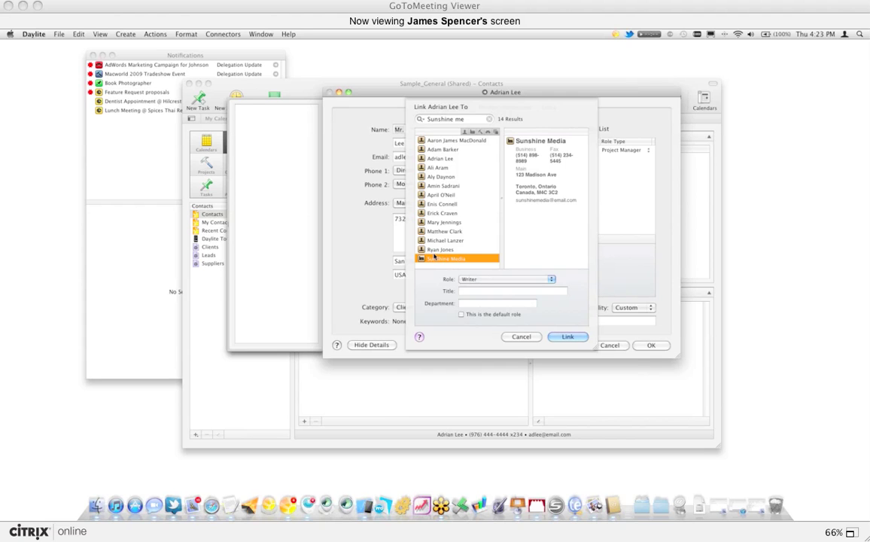
Step: Cancel the pending link to Sunshine Media and close the contact's details without saving
{"action": "left_click", "coordinate": [524, 336]}
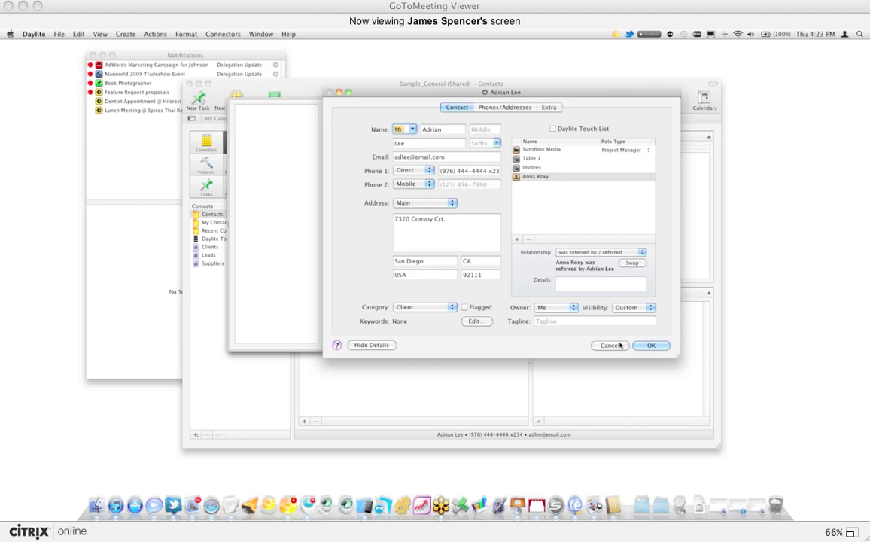
{"action": "left_click", "coordinate": [611, 344]}
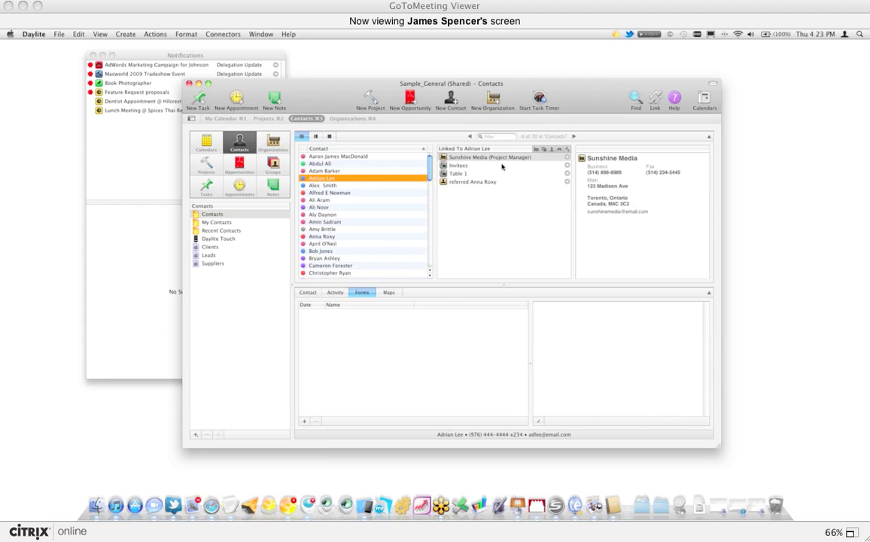
Step: Link the Alpine Ski Shop designer to the Sunshine Media president with a swapped "was referred by / referred" relationship, and view the link from the president's side
{"action": "left_click", "coordinate": [337, 194]}
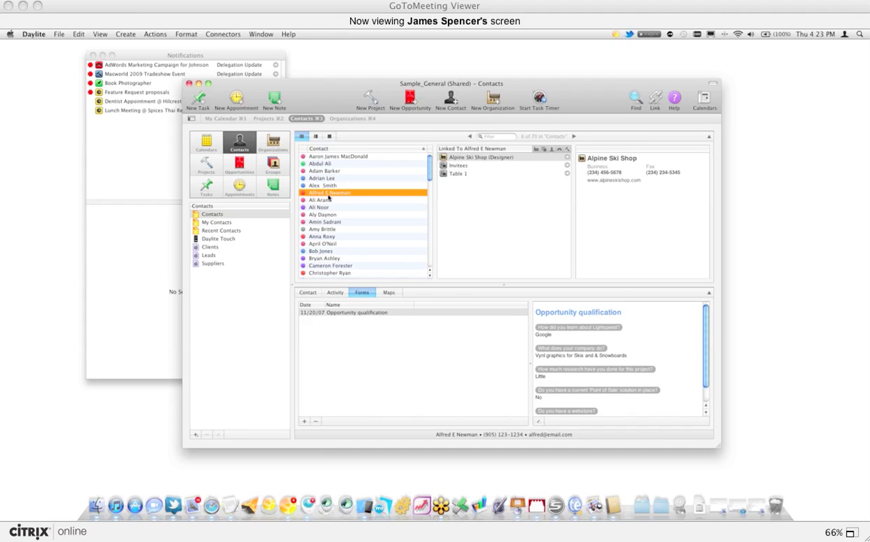
{"action": "left_click_drag", "start_coordinate": [328, 195], "coordinate": [343, 218]}
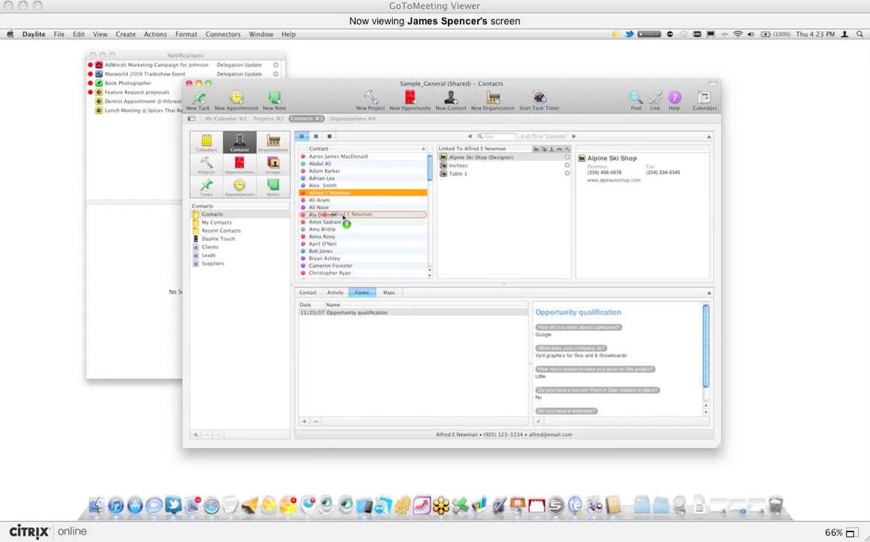
{"action": "left_click_drag", "start_coordinate": [343, 217], "coordinate": [330, 217]}
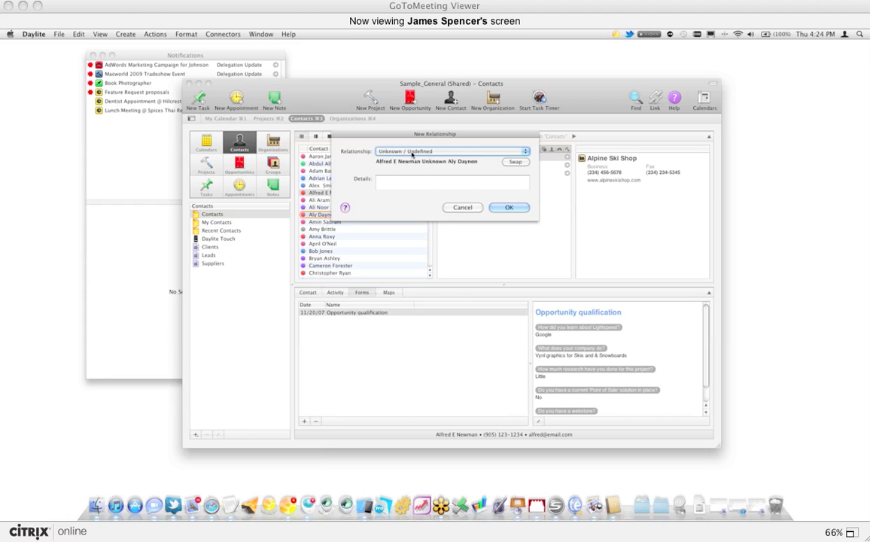
{"action": "left_click", "coordinate": [410, 152]}
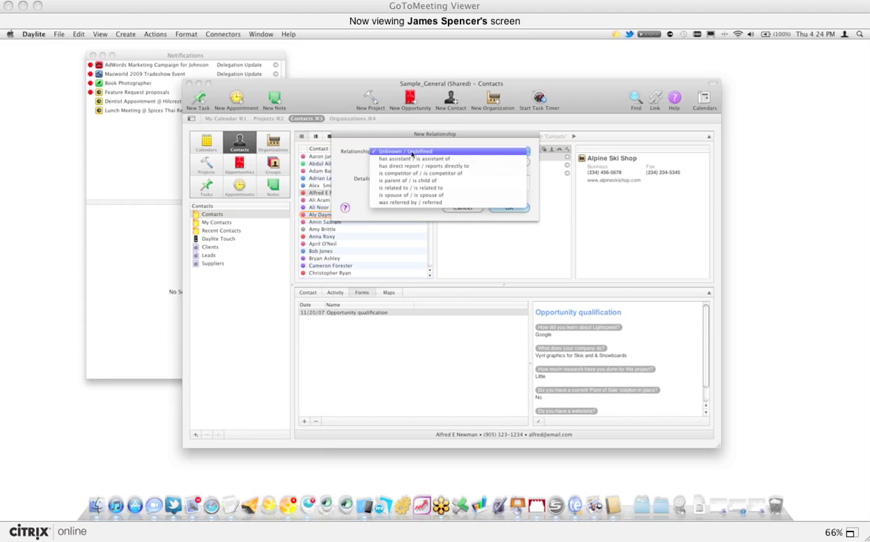
{"action": "left_click", "coordinate": [426, 203]}
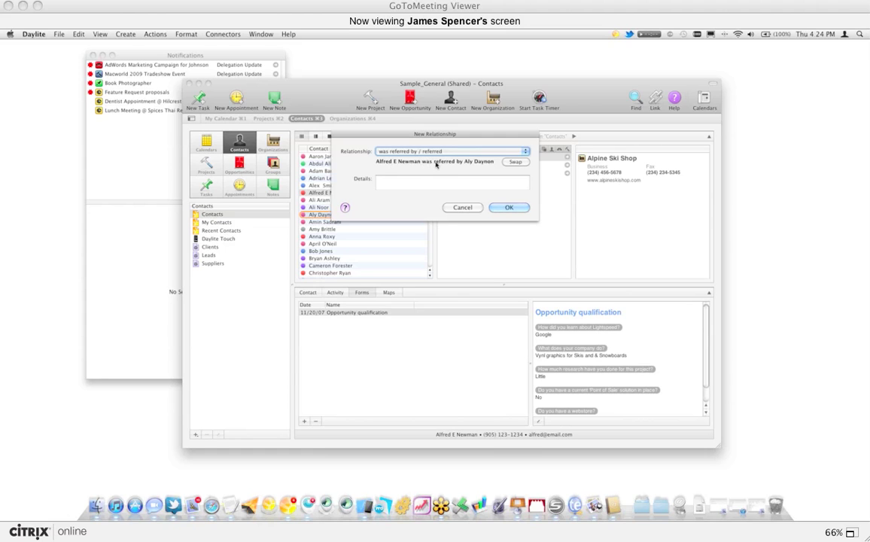
{"action": "left_click", "coordinate": [516, 163]}
{"action": "left_click", "coordinate": [500, 207]}
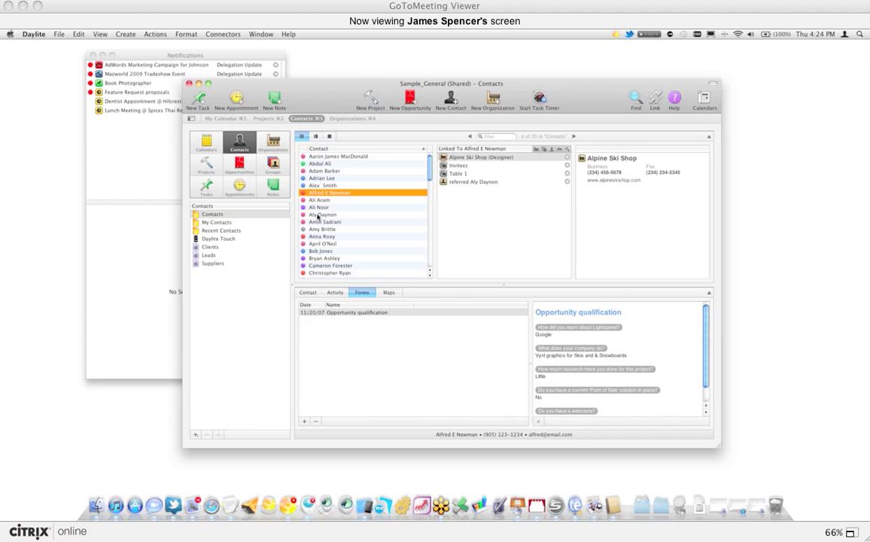
{"action": "left_click", "coordinate": [318, 215]}
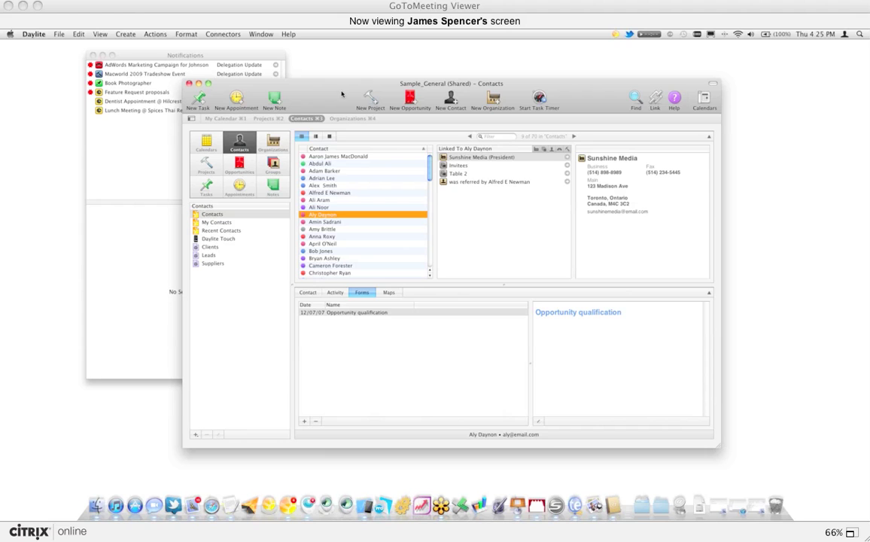
Step: Create a new contact list named Friends
{"action": "left_click_drag", "start_coordinate": [318, 97], "coordinate": [352, 90]}
{"action": "left_click", "coordinate": [232, 431]}
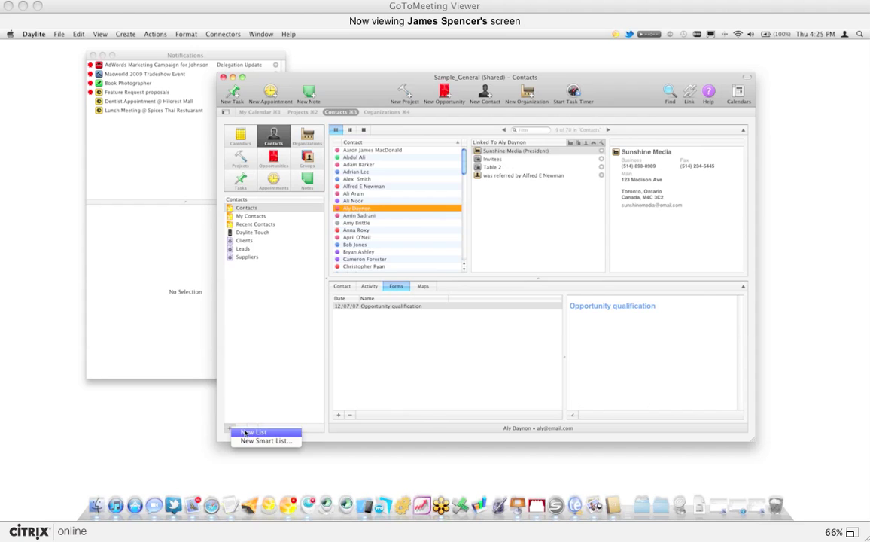
{"action": "left_click", "coordinate": [252, 432]}
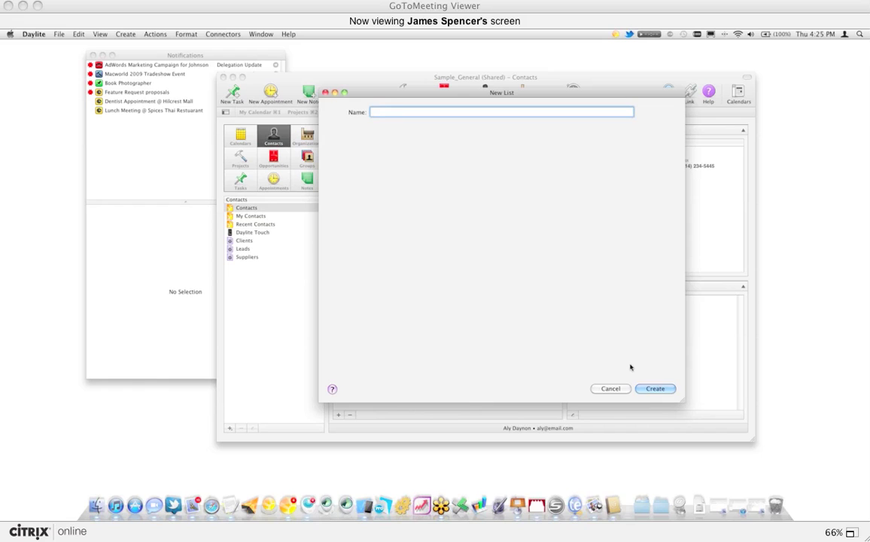
{"action": "type", "text": "Friends"}
{"action": "key", "text": "Return"}
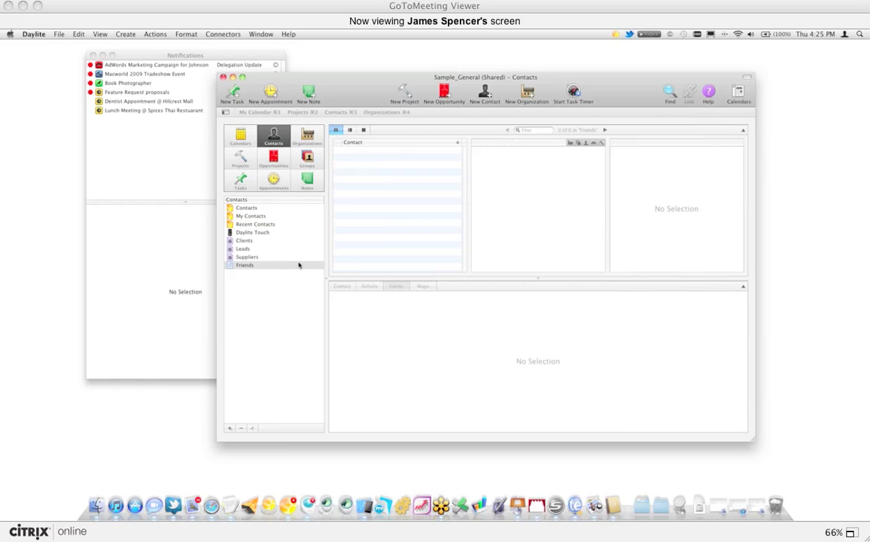
Step: Add two contacts from the full Contacts list to the Friends list and display its members
{"action": "left_click", "coordinate": [247, 209]}
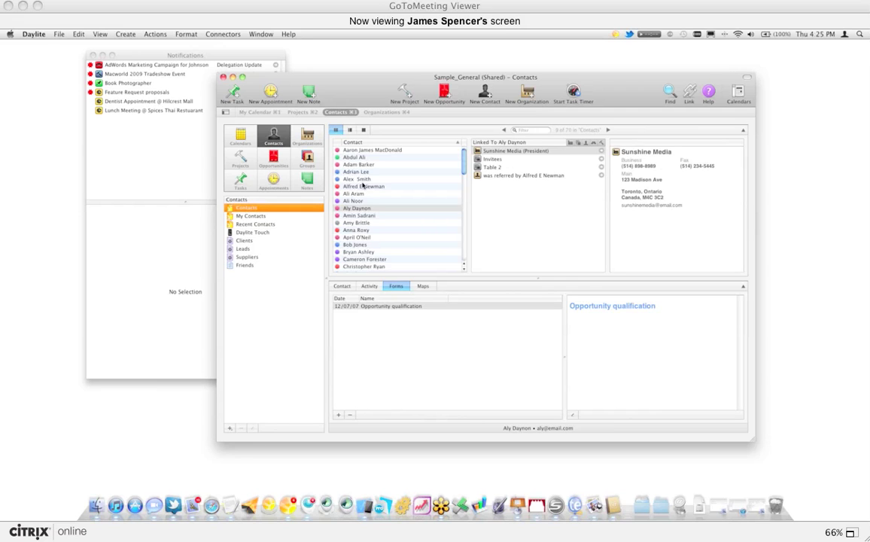
{"action": "left_click_drag", "start_coordinate": [357, 208], "coordinate": [262, 269]}
{"action": "left_click_drag", "start_coordinate": [359, 237], "coordinate": [245, 265]}
{"action": "left_click", "coordinate": [246, 265]}
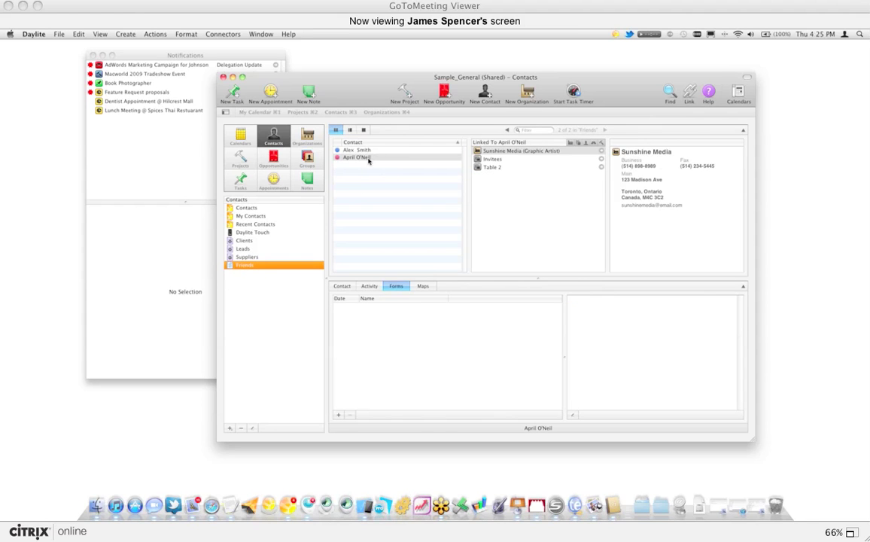
{"action": "left_click", "coordinate": [369, 158]}
{"action": "left_click", "coordinate": [248, 264]}
{"action": "left_click", "coordinate": [230, 427]}
{"action": "left_click", "coordinate": [262, 439]}
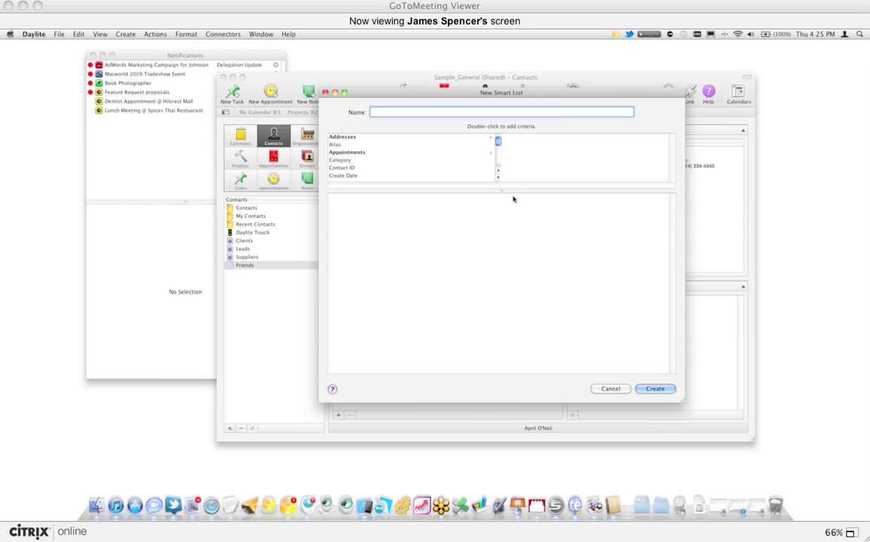
{"action": "left_click_drag", "start_coordinate": [513, 189], "coordinate": [513, 280]}
{"action": "left_click", "coordinate": [611, 388]}
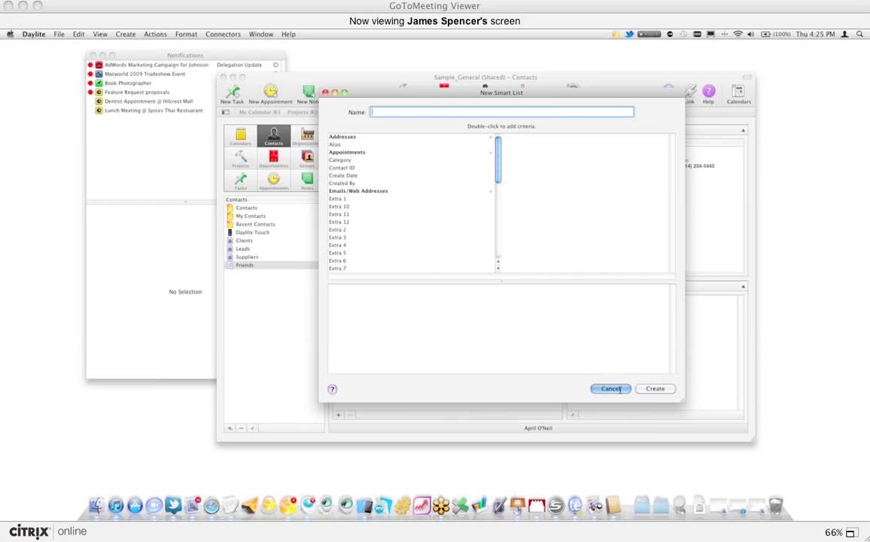
Step: Open the Clients smart list's criteria, inspect the available category choices while keeping Client, and move the criteria window aside
{"action": "left_click", "coordinate": [252, 241]}
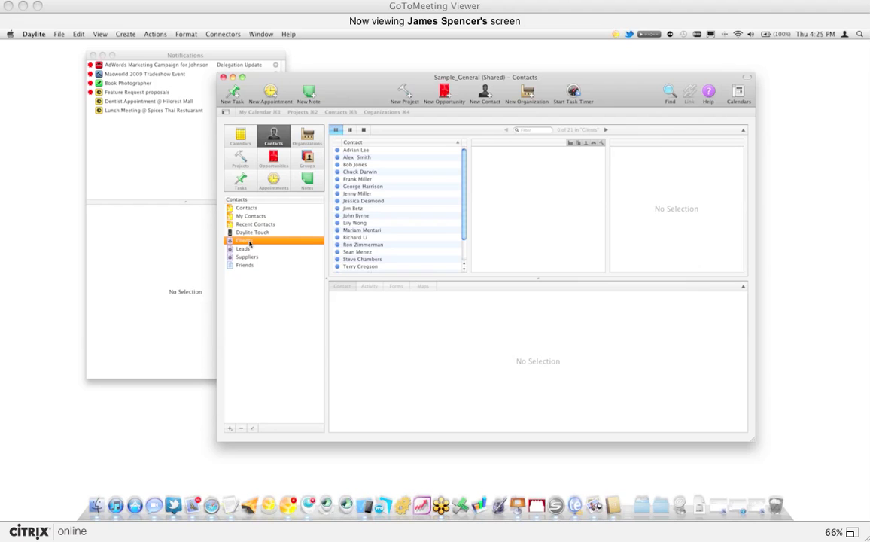
{"action": "double_click", "coordinate": [250, 244]}
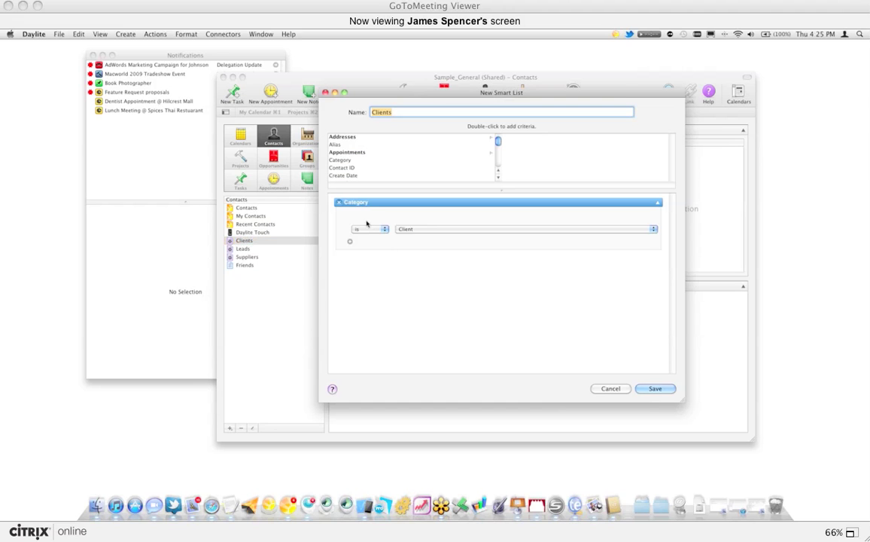
{"action": "left_click", "coordinate": [440, 230]}
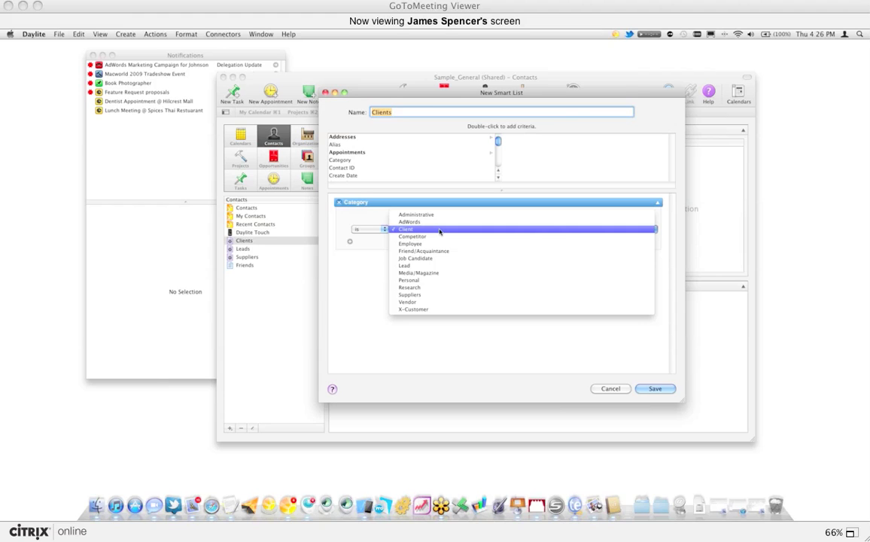
{"action": "left_click", "coordinate": [440, 229]}
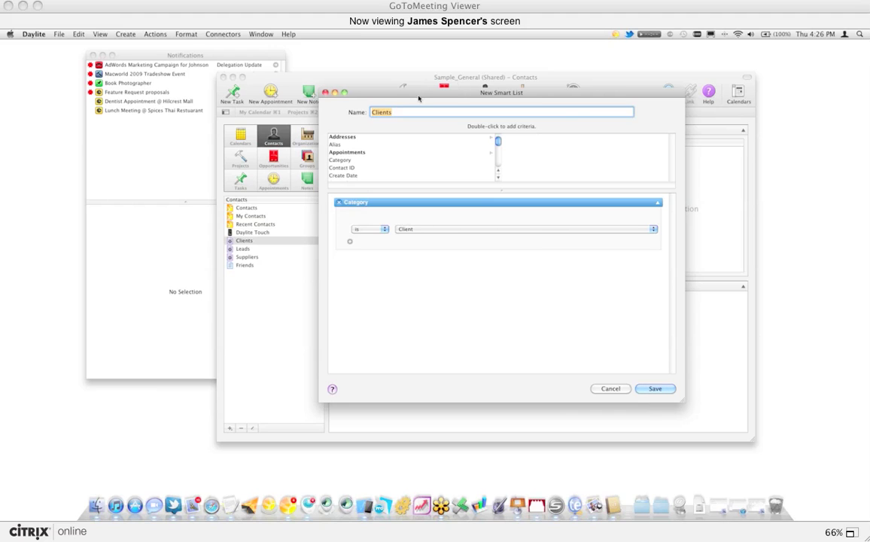
{"action": "left_click_drag", "start_coordinate": [456, 95], "coordinate": [615, 95]}
Step: Examine the category in the record of the client who works at Arnold's Diner, and close the record and the Clients criteria
{"action": "left_click", "coordinate": [352, 179]}
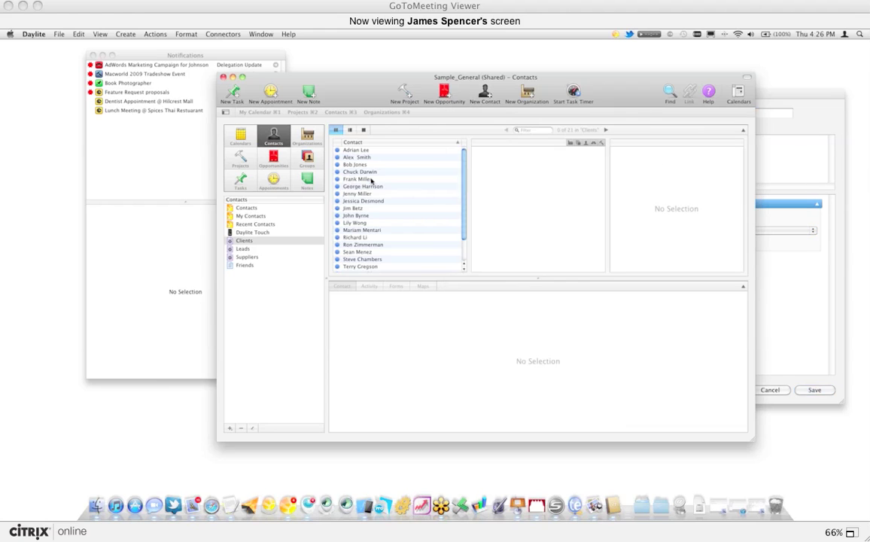
{"action": "double_click", "coordinate": [367, 182]}
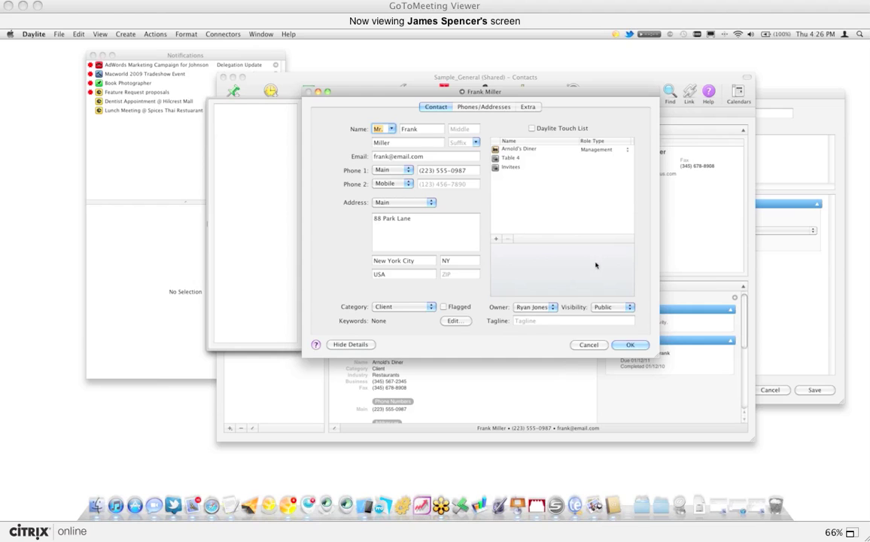
{"action": "left_click", "coordinate": [629, 343]}
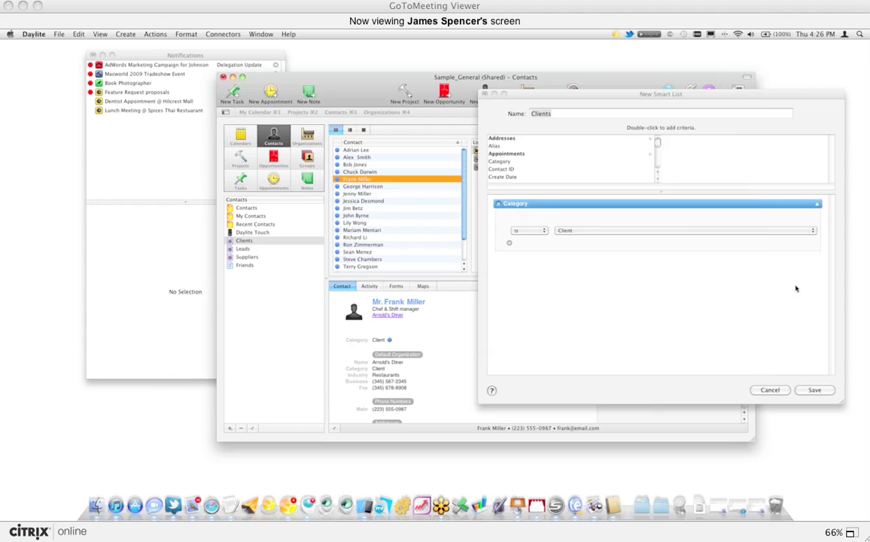
{"action": "left_click", "coordinate": [813, 389]}
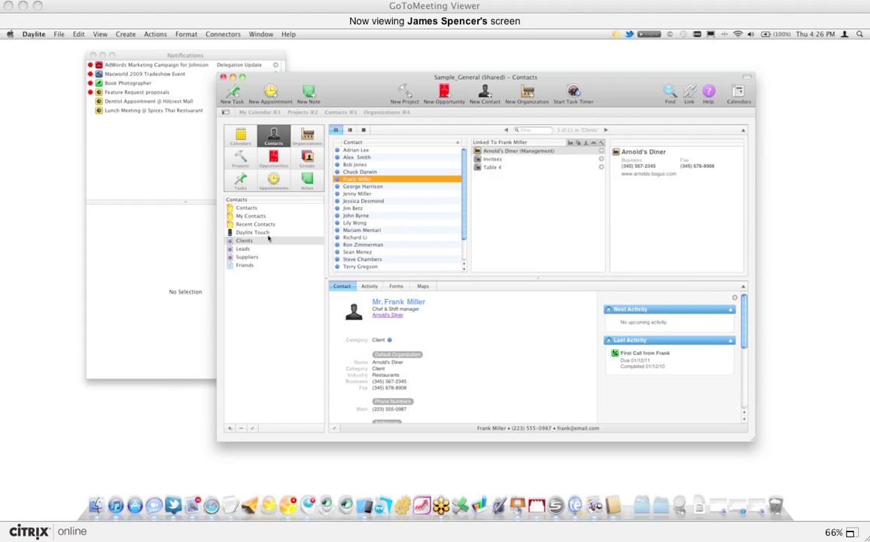
Step: Examine the members of the Leads and Suppliers smart lists
{"action": "left_click", "coordinate": [249, 249]}
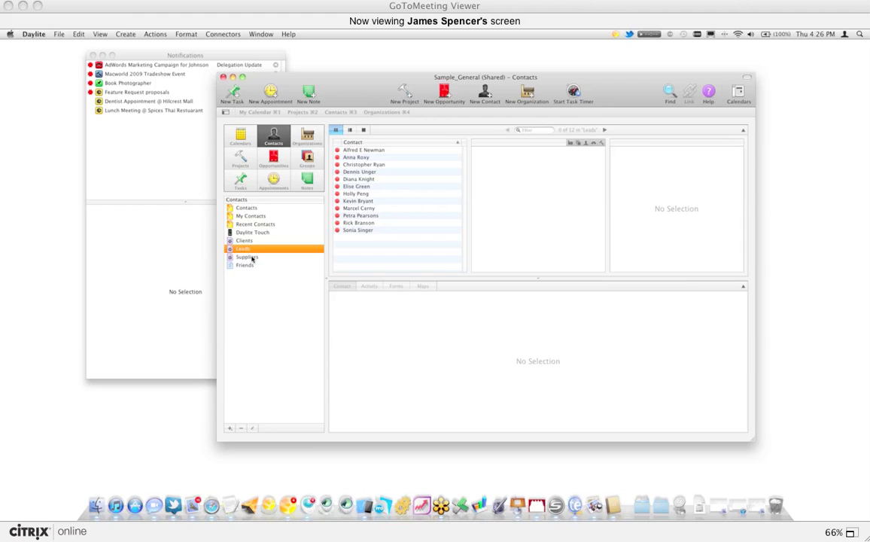
{"action": "left_click", "coordinate": [252, 258]}
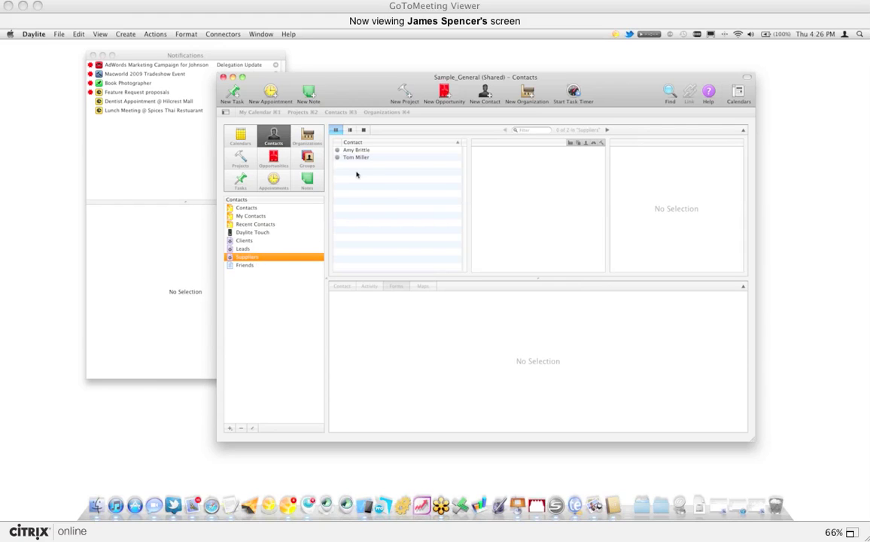
{"action": "left_click", "coordinate": [242, 248]}
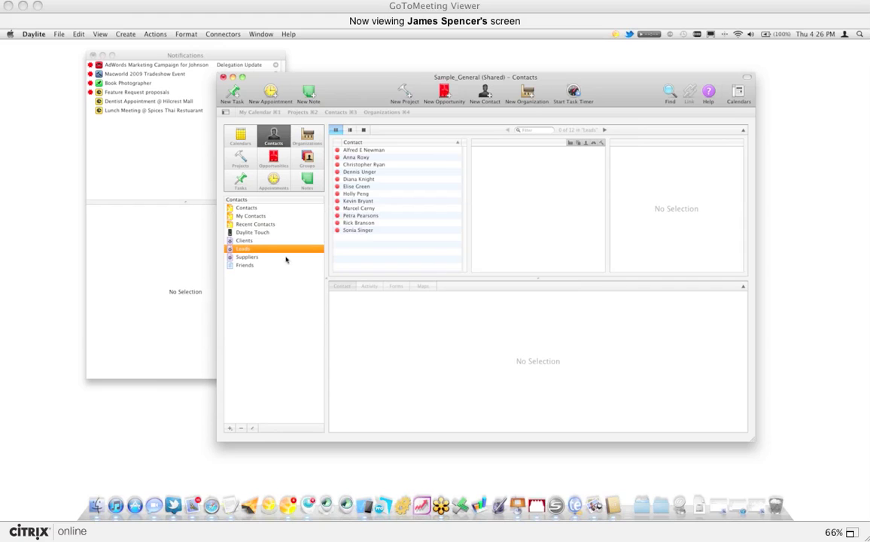
Step: Set the category of the ABC Chemical Inc lead to Suppliers, save the record and display the Suppliers smart list
{"action": "left_click", "coordinate": [363, 230]}
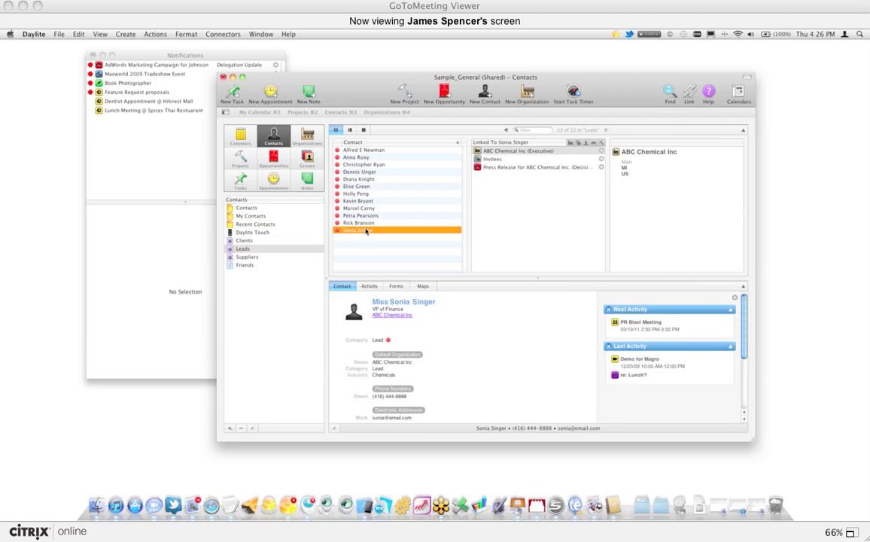
{"action": "double_click", "coordinate": [367, 231]}
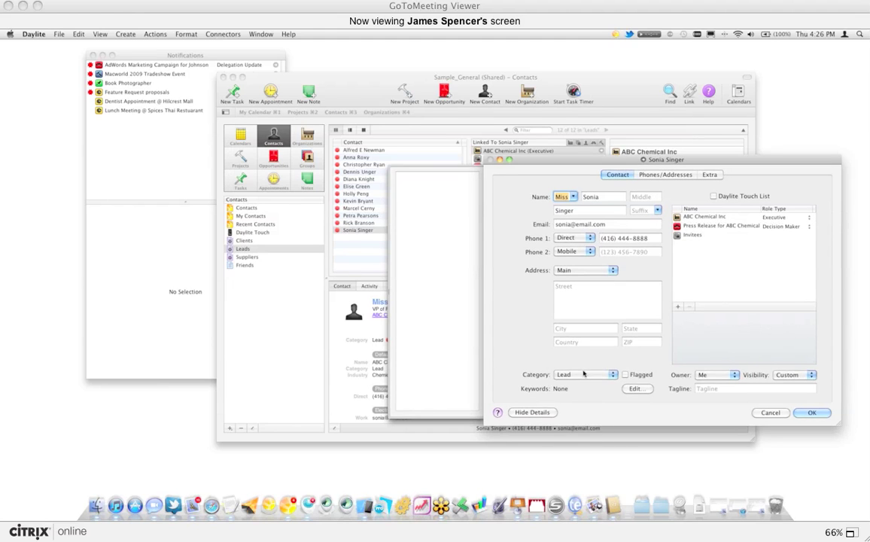
{"action": "left_click", "coordinate": [584, 373]}
{"action": "left_click", "coordinate": [579, 407]}
{"action": "left_click", "coordinate": [812, 412]}
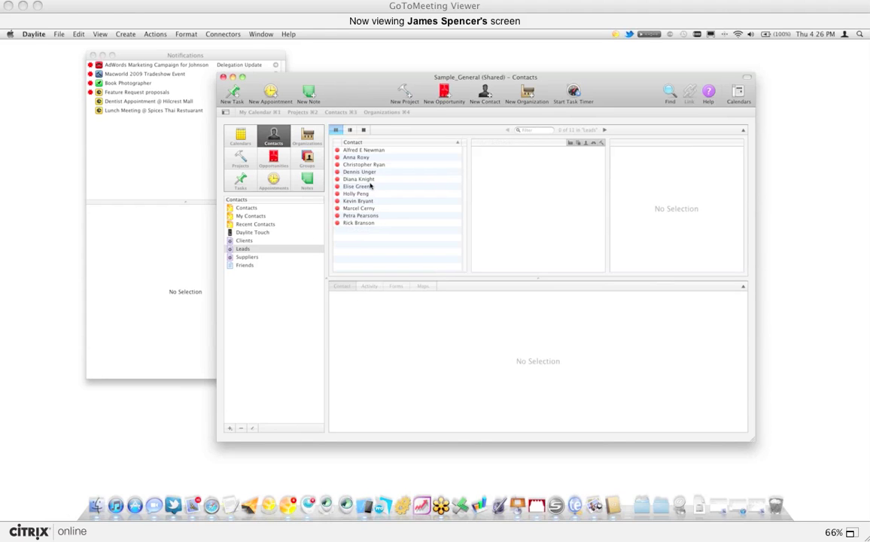
{"action": "left_click", "coordinate": [248, 258]}
{"action": "left_click", "coordinate": [249, 257]}
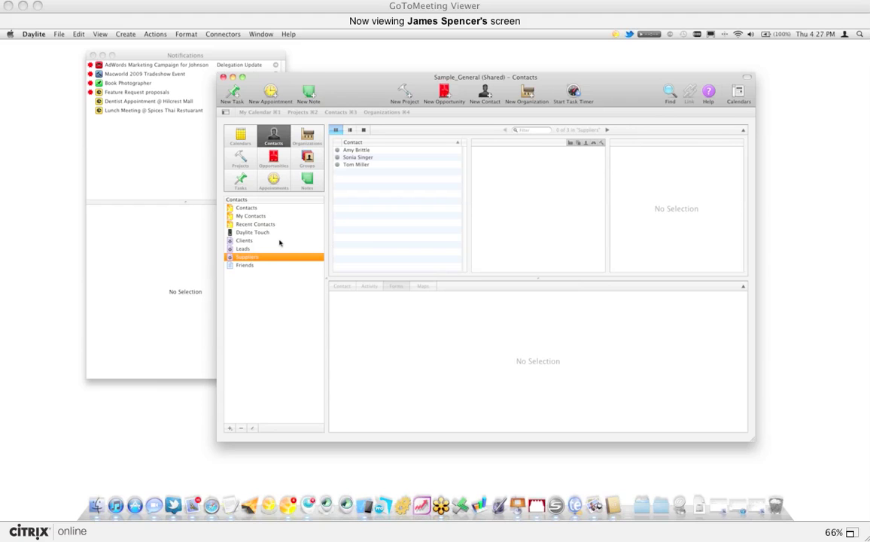
Step: Open the Clients smart list's criteria, look through the available criteria and add Addresses > City
{"action": "left_click", "coordinate": [258, 241]}
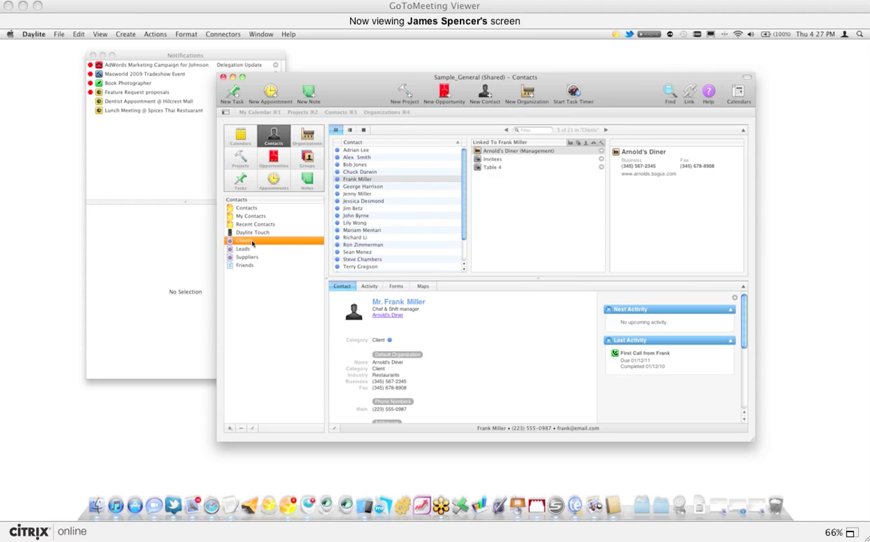
{"action": "double_click", "coordinate": [253, 241]}
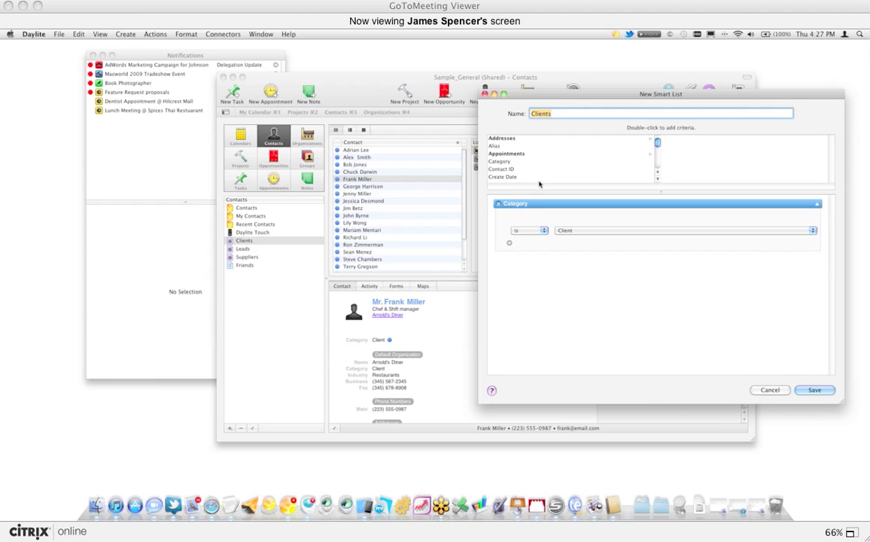
{"action": "scroll", "coordinate": [511, 141], "scroll_direction": "down", "scroll_amount": 3}
{"action": "scroll", "coordinate": [510, 142], "scroll_direction": "down", "scroll_amount": 5}
{"action": "scroll", "coordinate": [511, 143], "scroll_direction": "up", "scroll_amount": 8}
{"action": "left_click", "coordinate": [523, 139]}
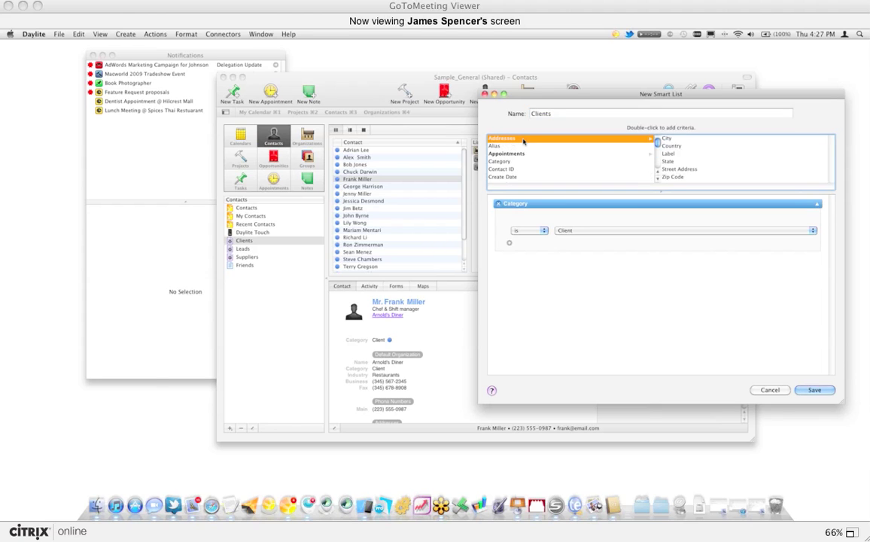
{"action": "double_click", "coordinate": [666, 138]}
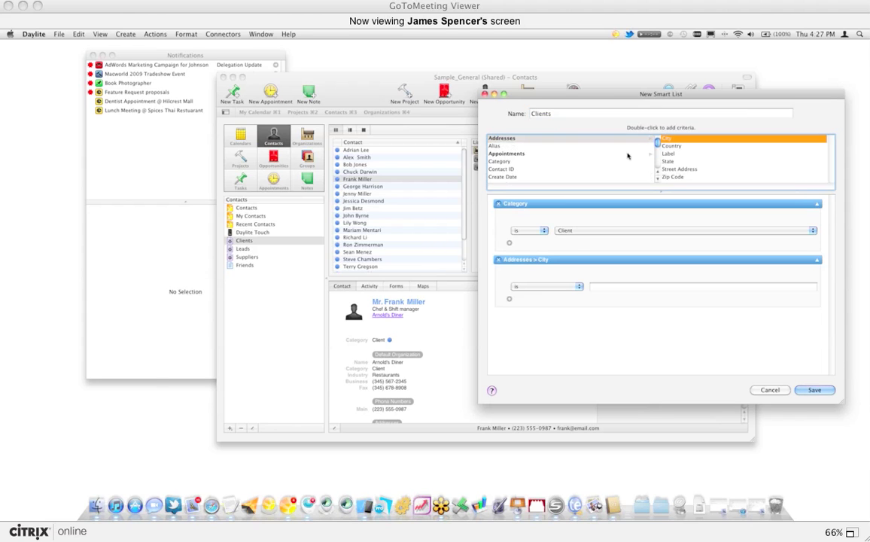
Step: Set the City criterion to contains "Tor" and save the Clients smart list
{"action": "left_click", "coordinate": [544, 287]}
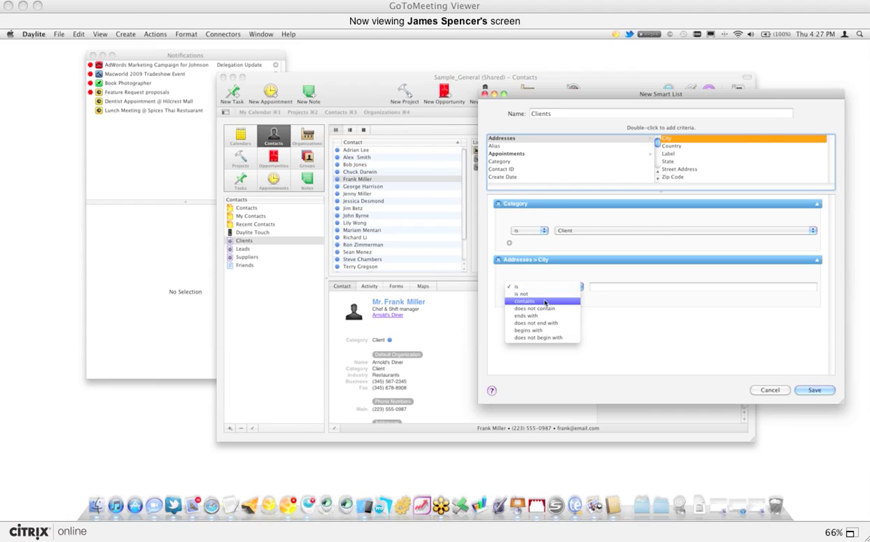
{"action": "left_click", "coordinate": [544, 301]}
{"action": "left_click", "coordinate": [615, 288]}
{"action": "type", "text": "Tor"}
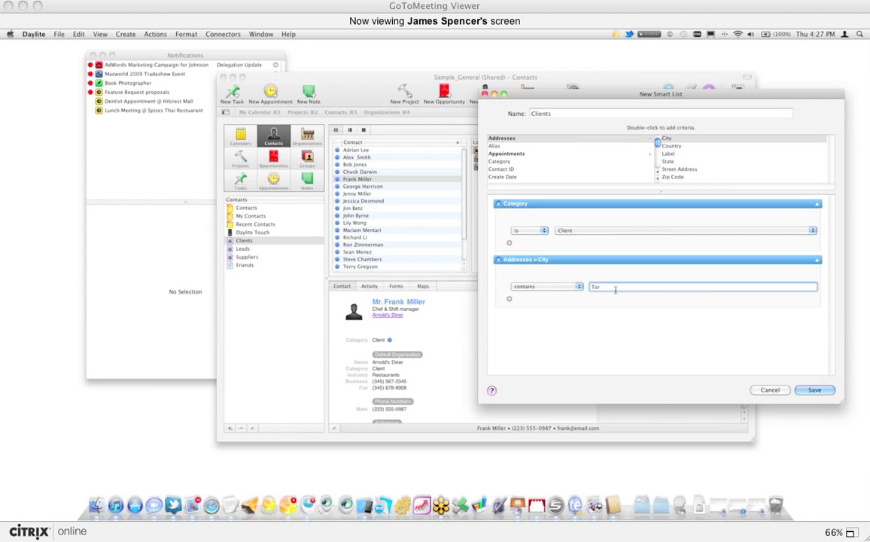
{"action": "key", "text": "Return"}
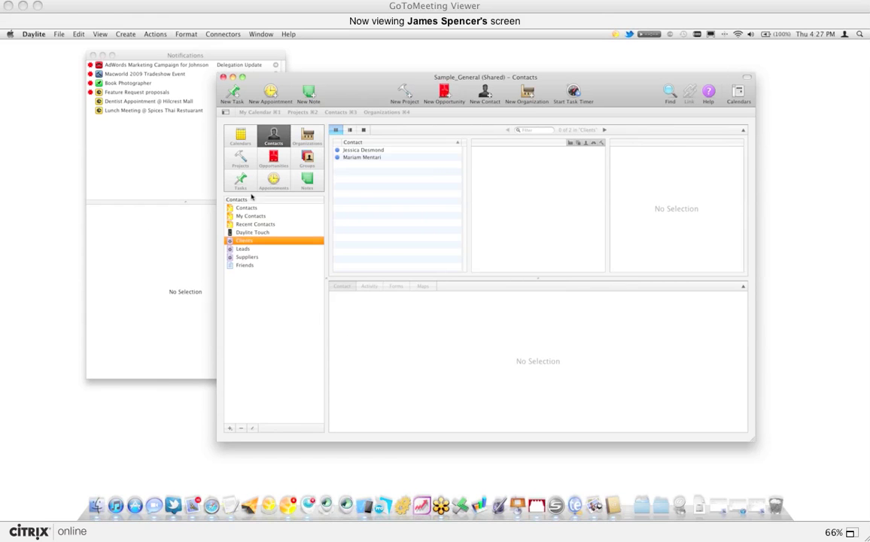
Step: Enlarge the detail area and examine the addresses of both contacts in the filtered Clients list
{"action": "left_click", "coordinate": [372, 152]}
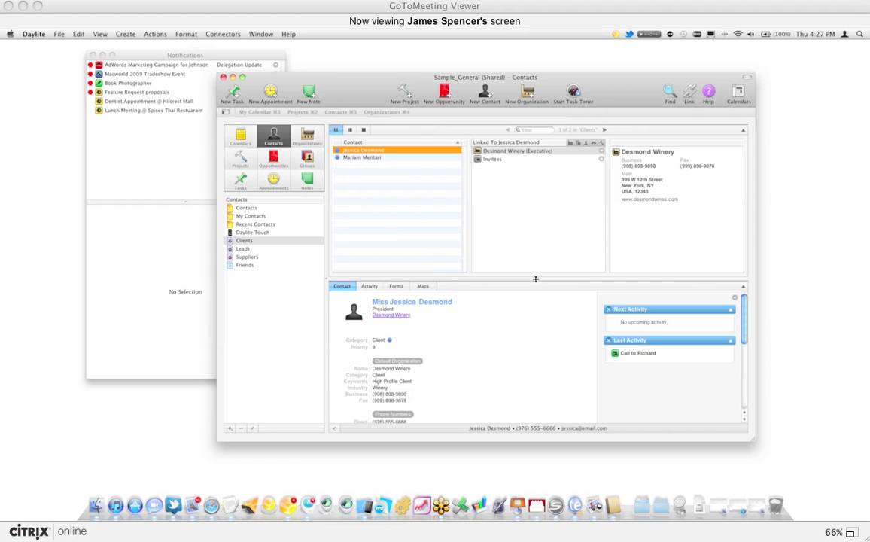
{"action": "left_click_drag", "start_coordinate": [534, 279], "coordinate": [534, 219]}
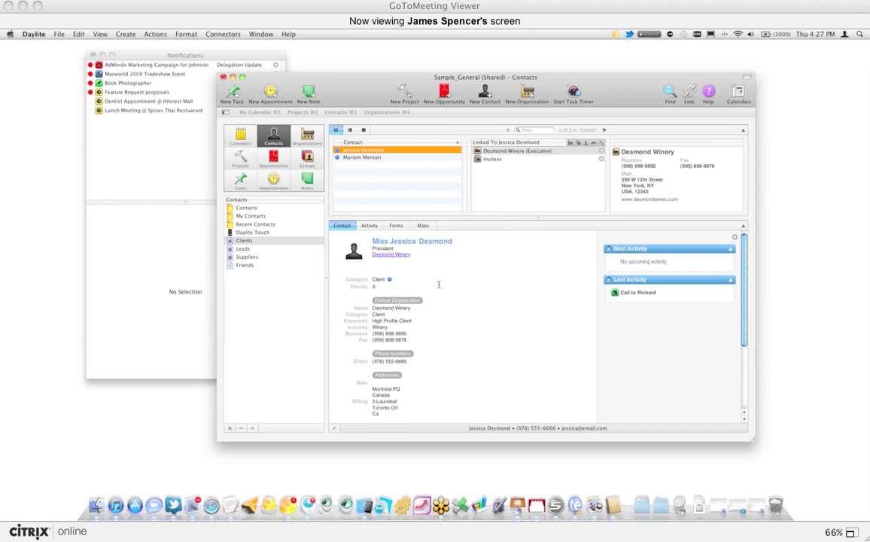
{"action": "scroll", "coordinate": [454, 392], "scroll_direction": "down", "scroll_amount": 3}
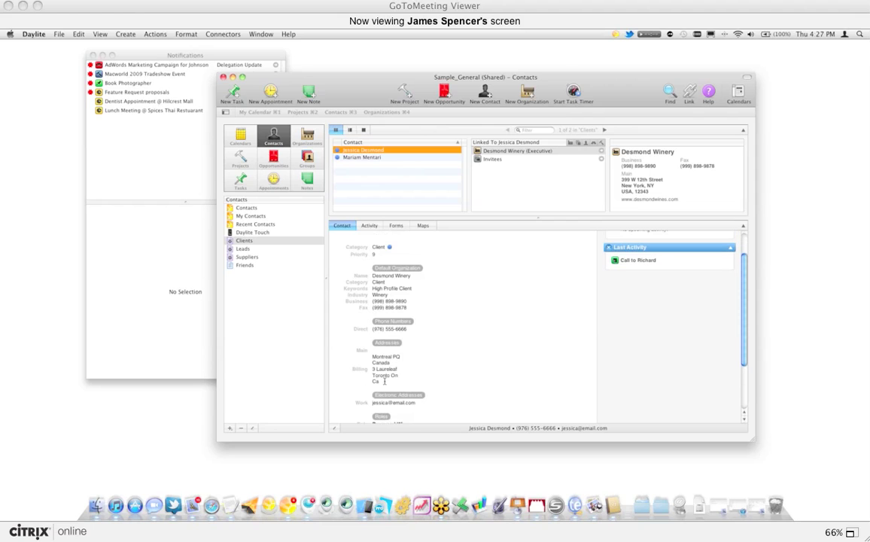
{"action": "left_click", "coordinate": [355, 158]}
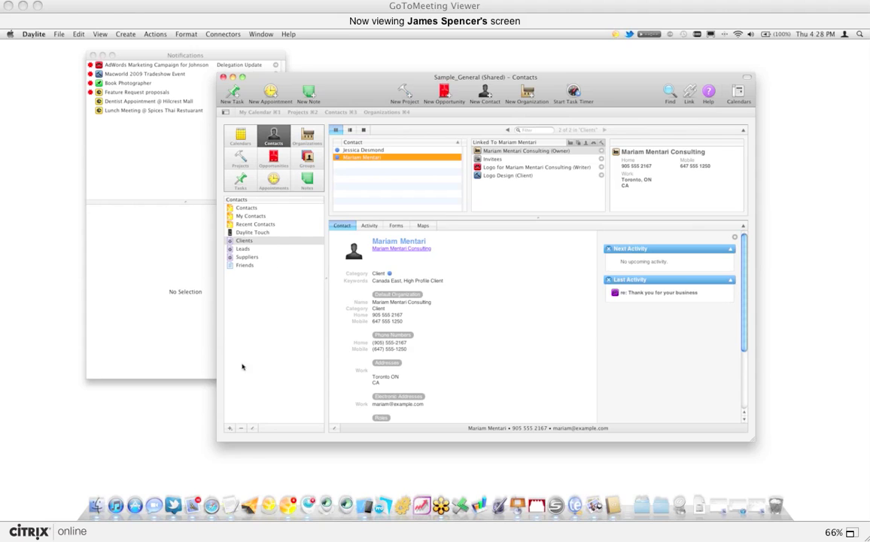
Step: Start a new contacts smart list and add a Category criterion
{"action": "left_click", "coordinate": [229, 427]}
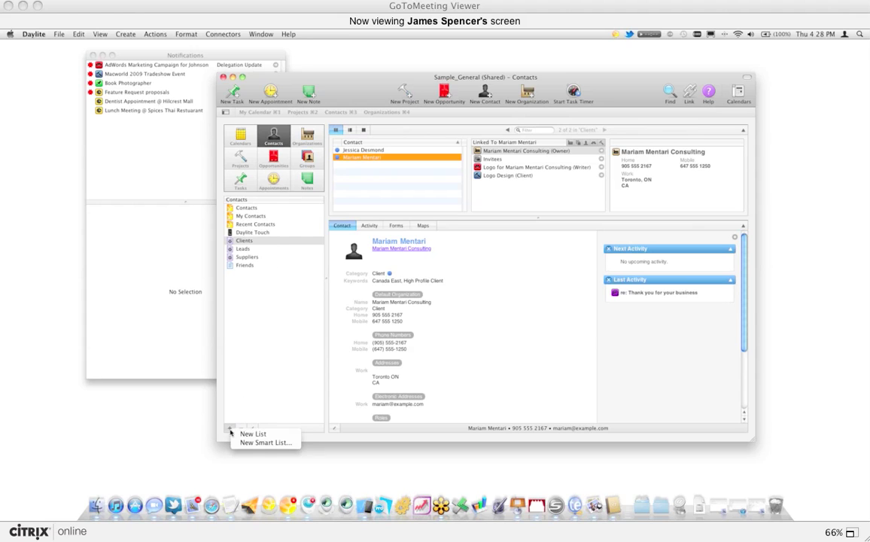
{"action": "left_click", "coordinate": [261, 442]}
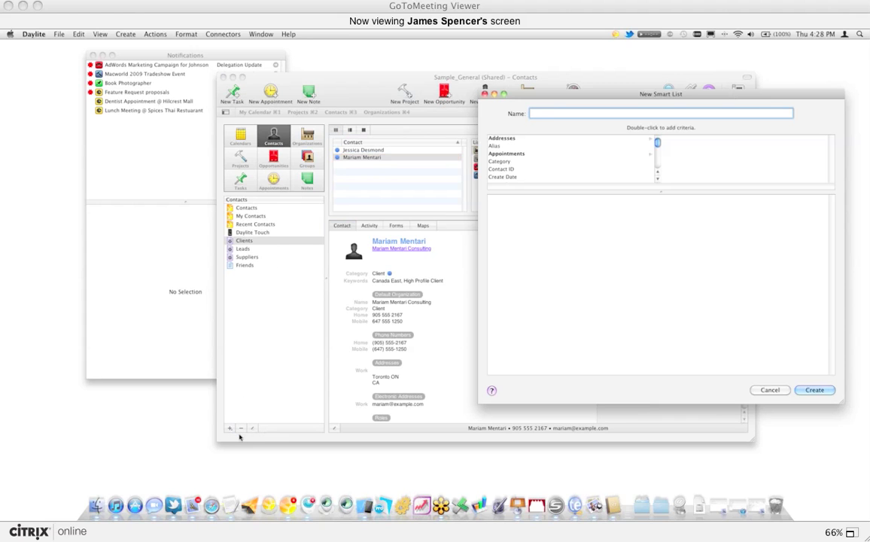
{"action": "left_click", "coordinate": [231, 430]}
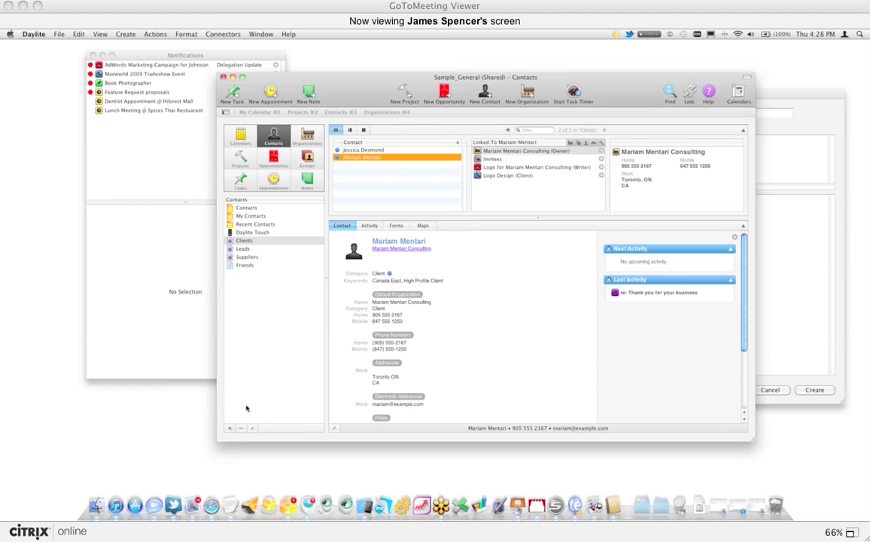
{"action": "left_click", "coordinate": [230, 428]}
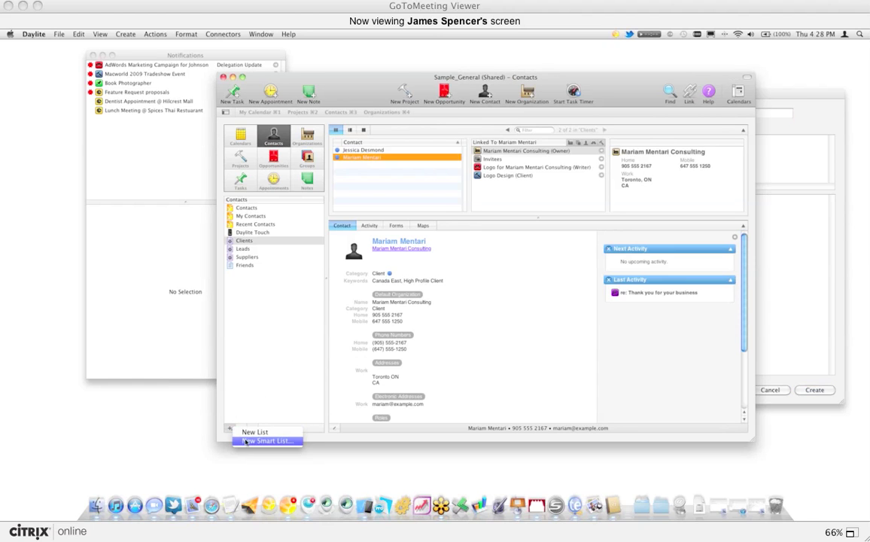
{"action": "left_click", "coordinate": [246, 442]}
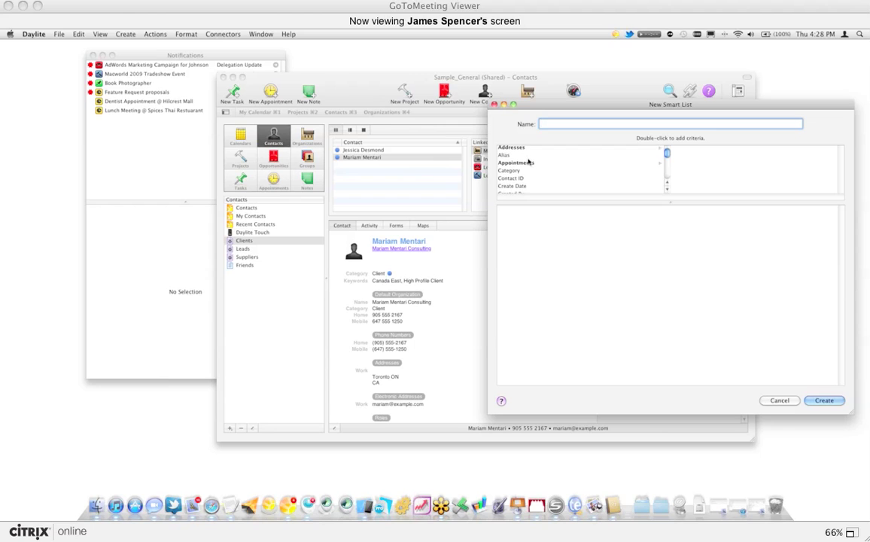
{"action": "scroll", "coordinate": [518, 173], "scroll_direction": "down", "scroll_amount": 1}
{"action": "scroll", "coordinate": [519, 173], "scroll_direction": "up", "scroll_amount": 1}
{"action": "double_click", "coordinate": [518, 172]}
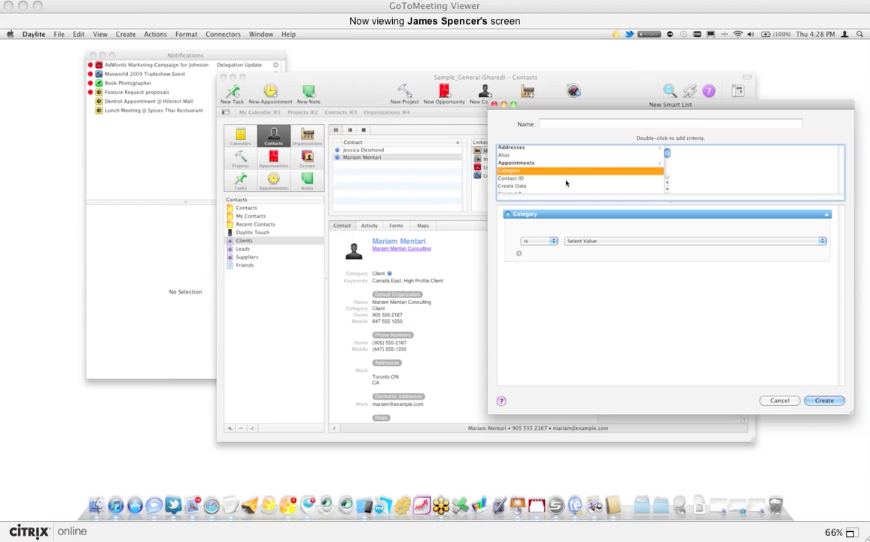
Step: Look through the remaining contact criteria available for the new smart list
{"action": "scroll", "coordinate": [578, 175], "scroll_direction": "down", "scroll_amount": 4}
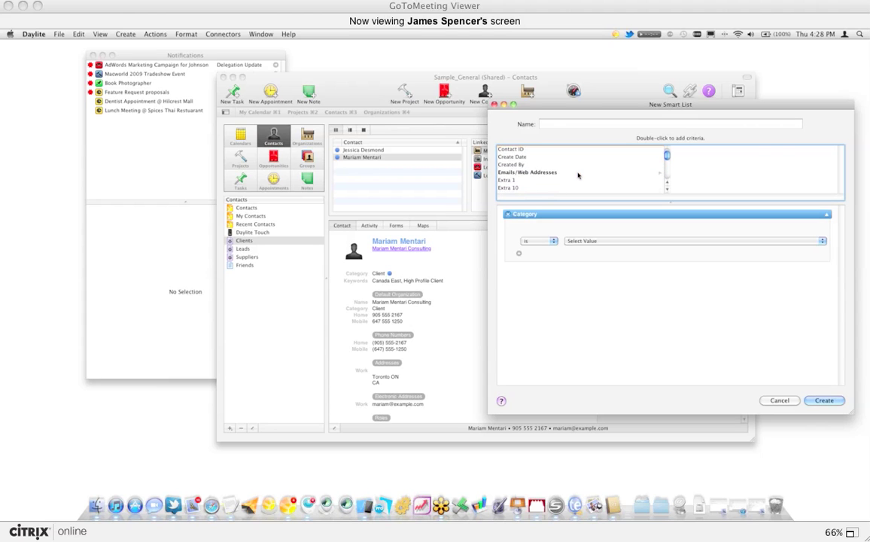
{"action": "scroll", "coordinate": [576, 175], "scroll_direction": "down", "scroll_amount": 6}
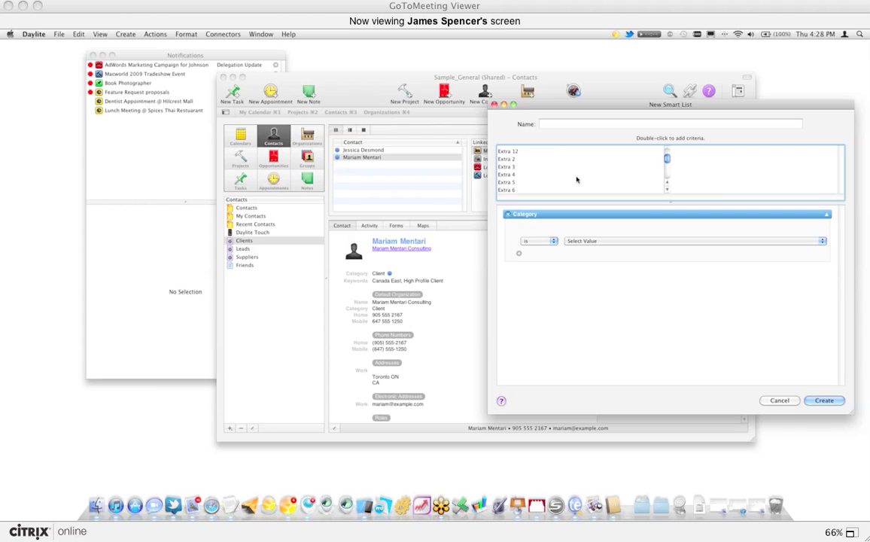
{"action": "scroll", "coordinate": [577, 178], "scroll_direction": "down", "scroll_amount": 4}
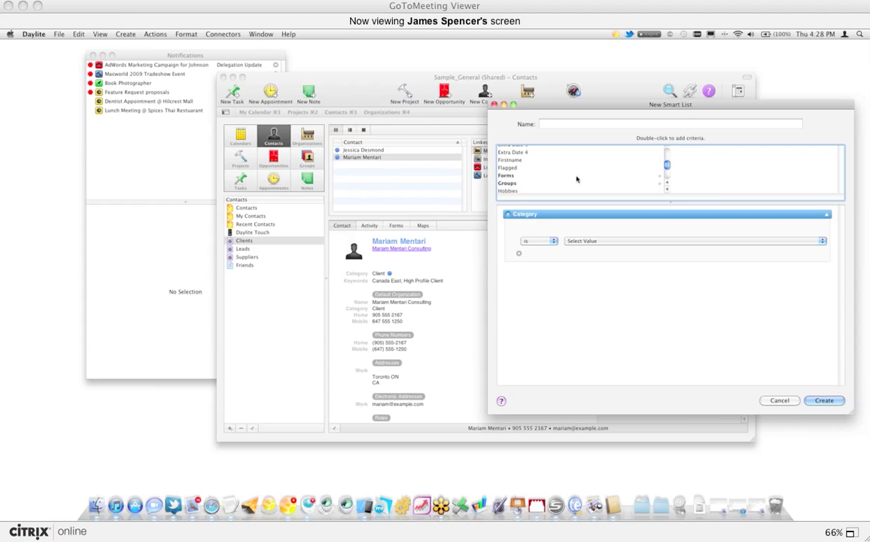
{"action": "scroll", "coordinate": [576, 179], "scroll_direction": "down", "scroll_amount": 3}
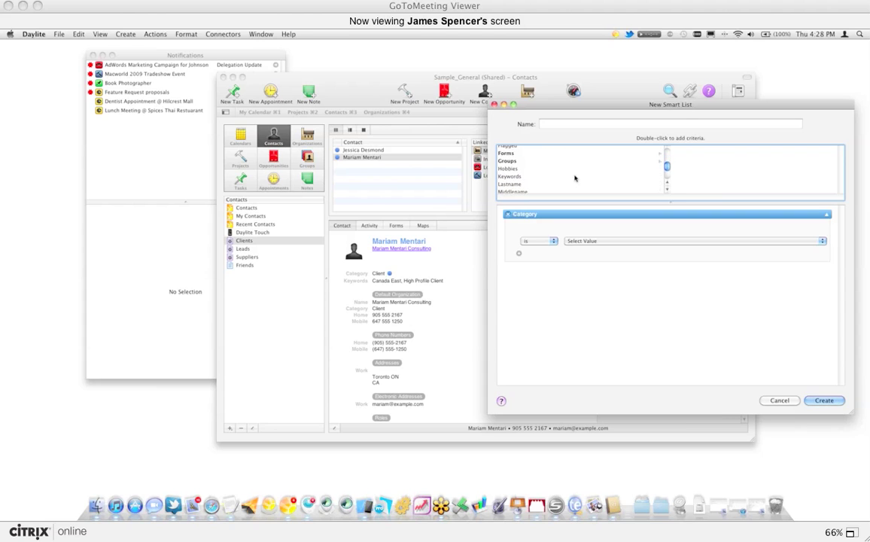
{"action": "scroll", "coordinate": [580, 173], "scroll_direction": "down", "scroll_amount": 6}
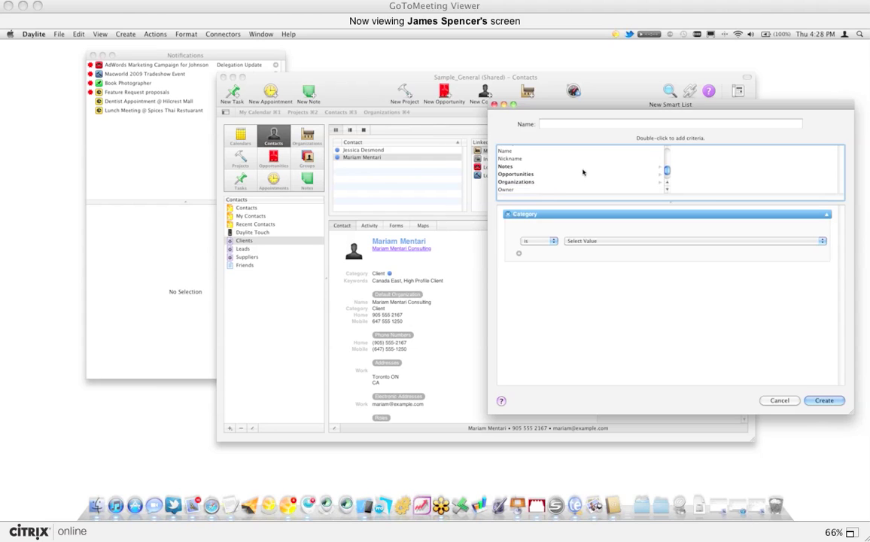
{"action": "scroll", "coordinate": [586, 173], "scroll_direction": "down", "scroll_amount": 1}
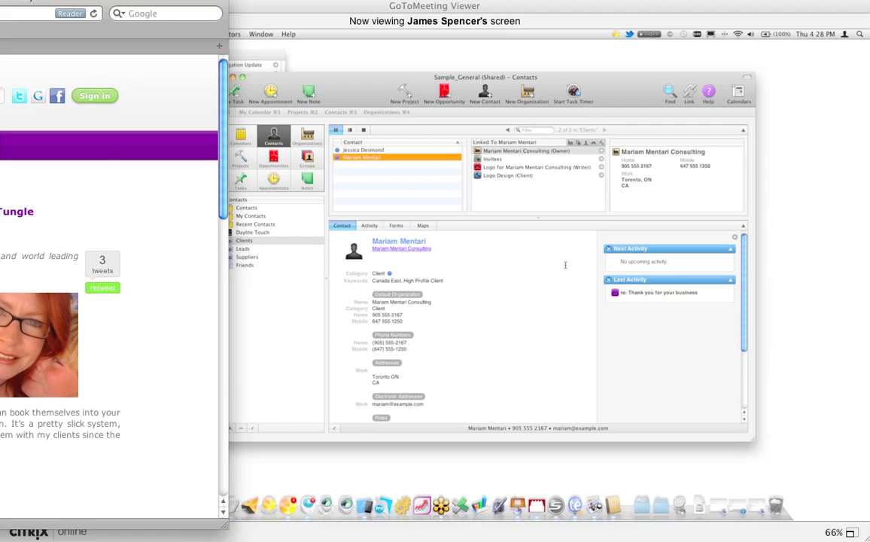
Step: Return to the Daylite window and display My Calendar in the week and month views
{"action": "left_click", "coordinate": [565, 265]}
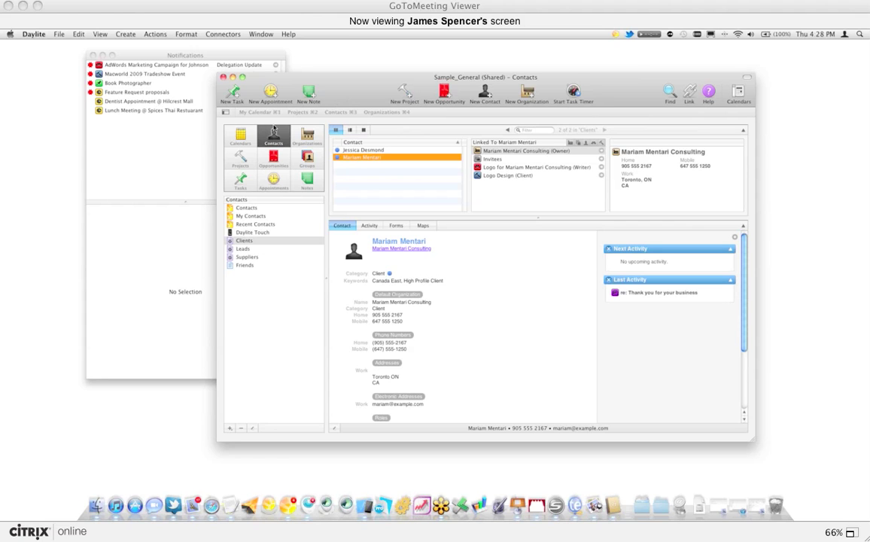
{"action": "left_click", "coordinate": [241, 135]}
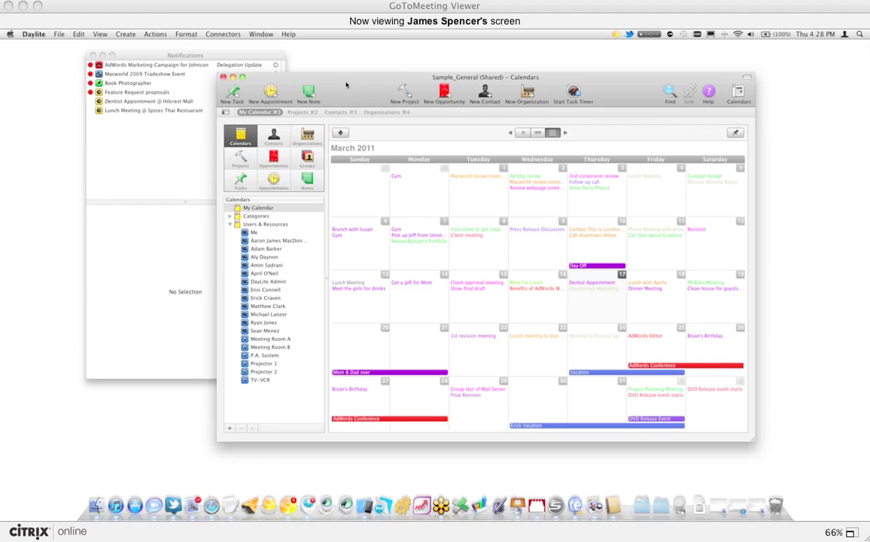
{"action": "left_click_drag", "start_coordinate": [348, 84], "coordinate": [303, 71]}
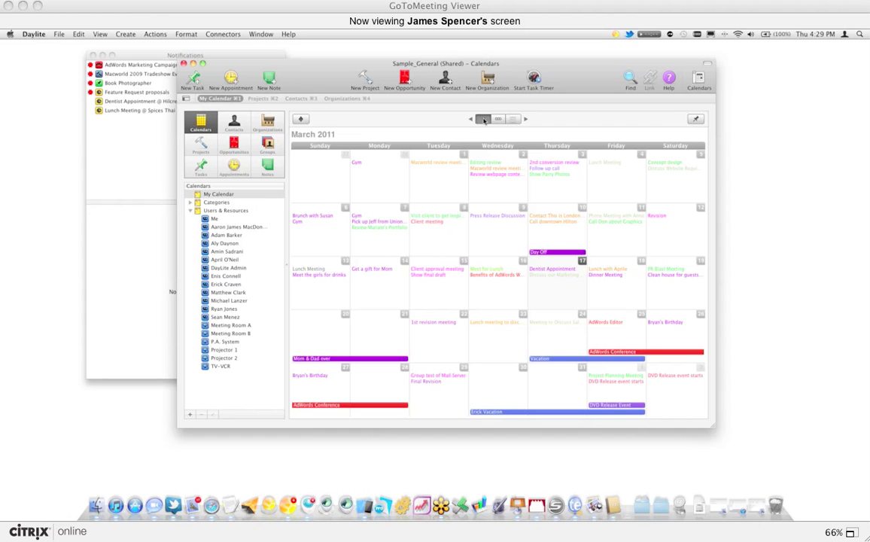
{"action": "left_click", "coordinate": [497, 119]}
{"action": "left_click", "coordinate": [512, 118]}
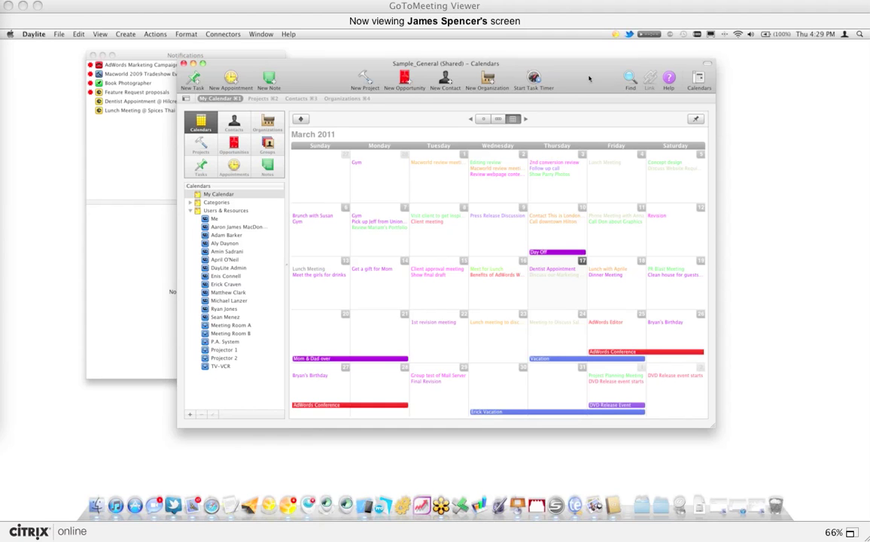
Step: Reposition the calendar window and show the due list beside the month calendar
{"action": "left_click_drag", "start_coordinate": [589, 79], "coordinate": [594, 85]}
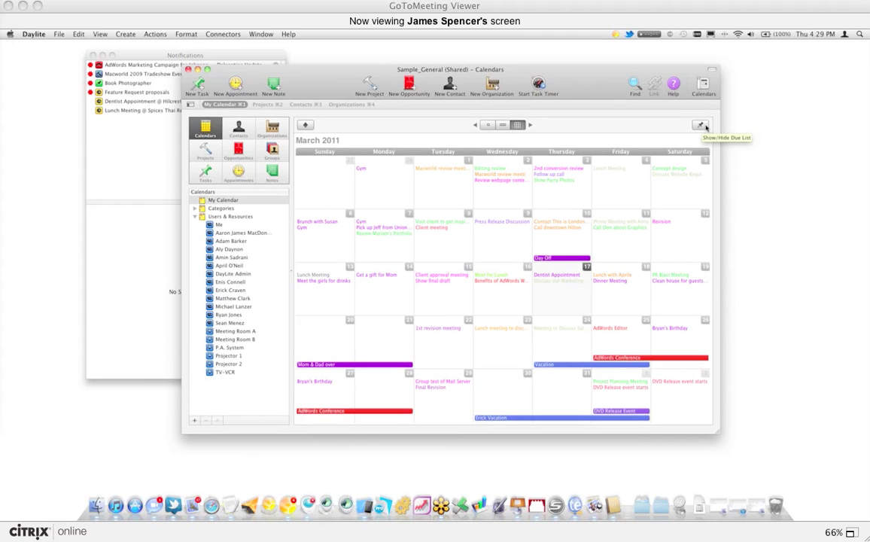
{"action": "left_click_drag", "start_coordinate": [341, 90], "coordinate": [292, 83]}
{"action": "left_click", "coordinate": [100, 34]}
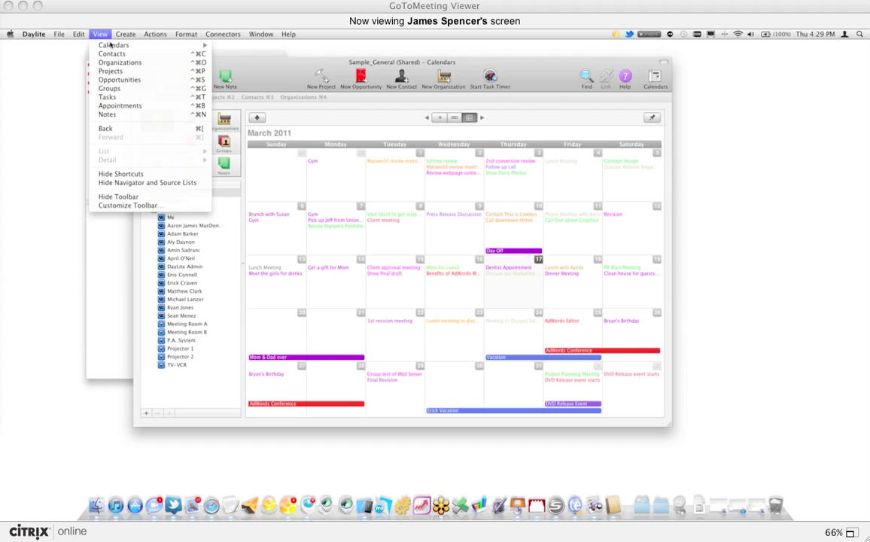
{"action": "mouse_move", "coordinate": [101, 44]}
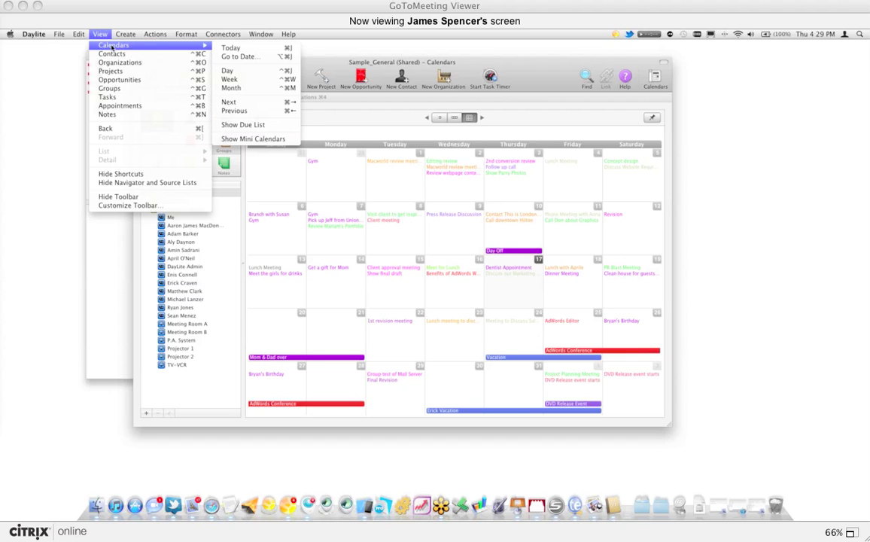
{"action": "left_click", "coordinate": [244, 127]}
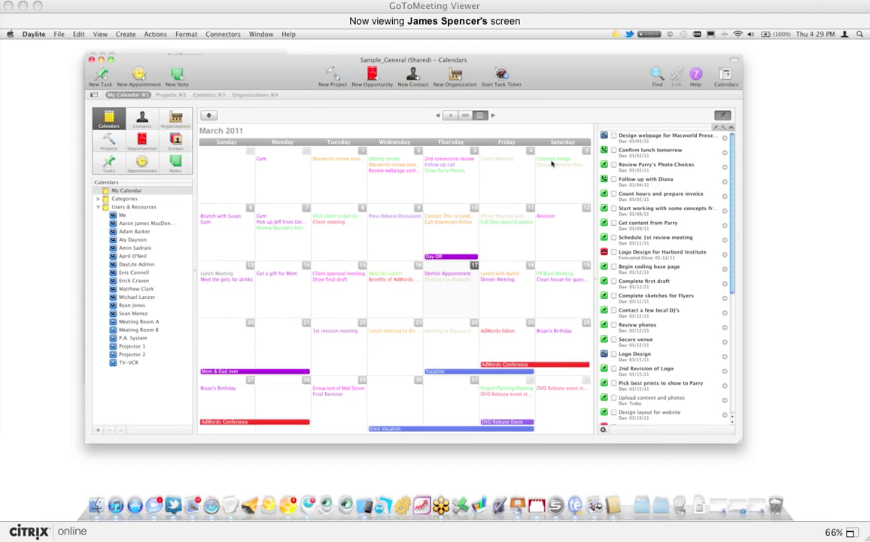
Step: Switch the calendar to day view and show the due list's details for the "Upload content and photos" task
{"action": "left_click", "coordinate": [453, 116]}
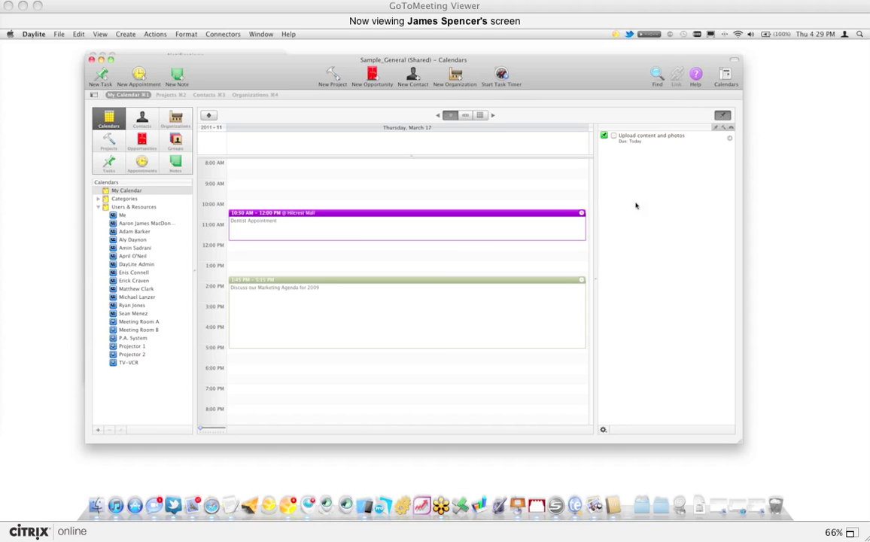
{"action": "left_click", "coordinate": [604, 428]}
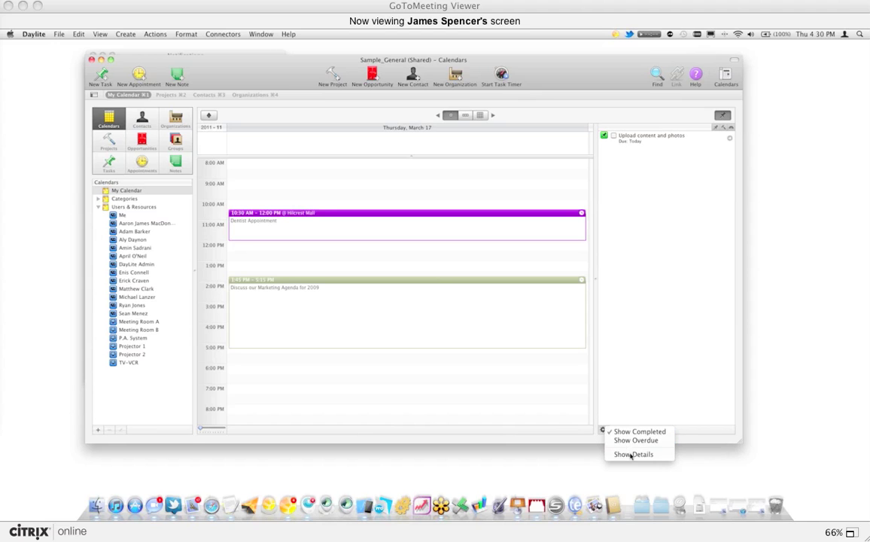
{"action": "left_click", "coordinate": [631, 453]}
{"action": "left_click_drag", "start_coordinate": [662, 366], "coordinate": [665, 289]}
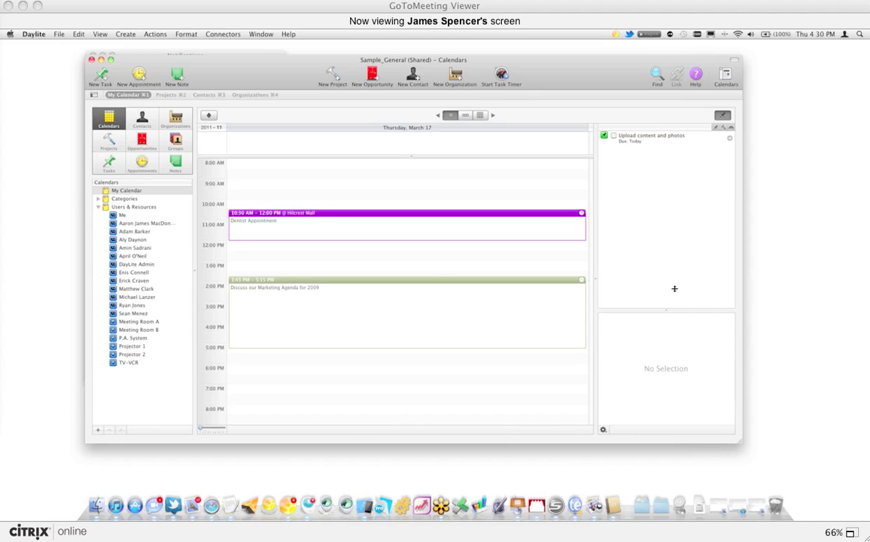
{"action": "left_click", "coordinate": [643, 140]}
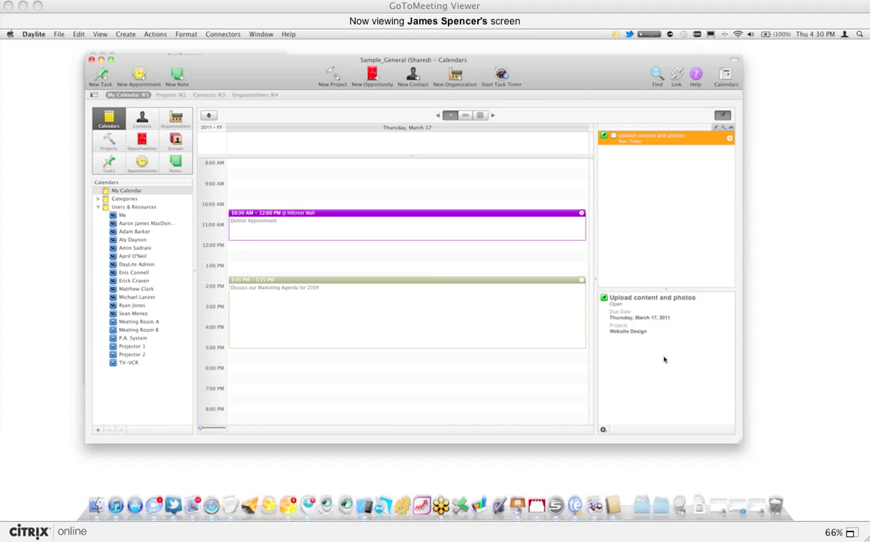
Step: Show the details of the Dentist Appointment and the marketing agenda appointment, and reposition the calendar window
{"action": "left_click", "coordinate": [410, 229]}
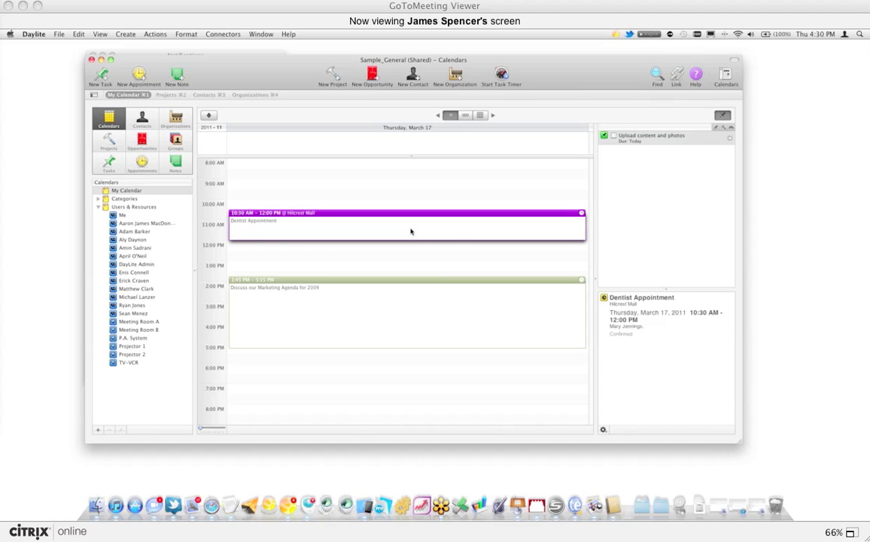
{"action": "left_click", "coordinate": [406, 307]}
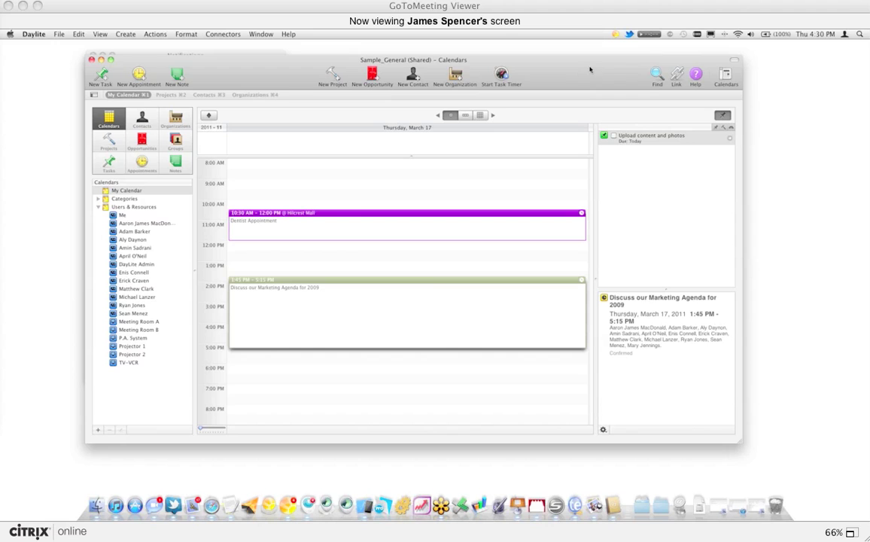
{"action": "left_click_drag", "start_coordinate": [591, 69], "coordinate": [605, 62]}
Step: Open the Website Design project linked to the "Upload content and photos" task, then close its details
{"action": "left_click", "coordinate": [675, 136]}
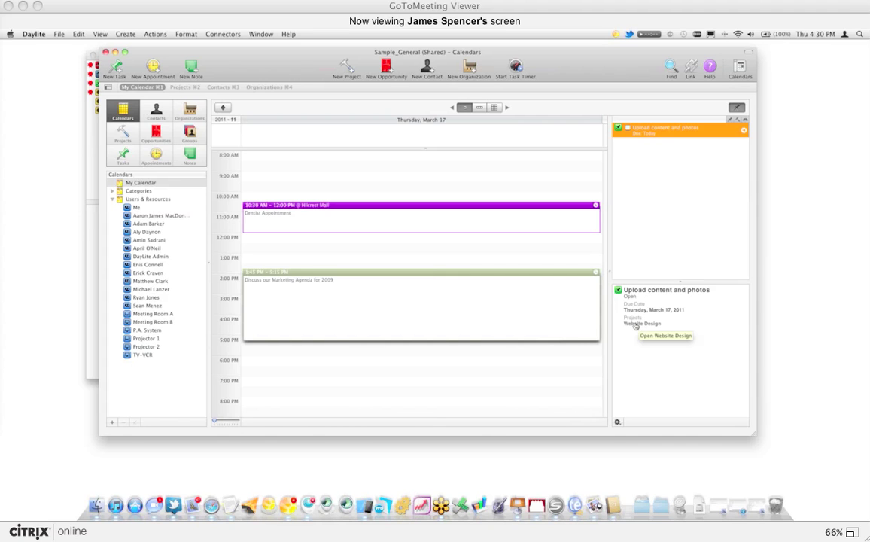
{"action": "left_click", "coordinate": [635, 325]}
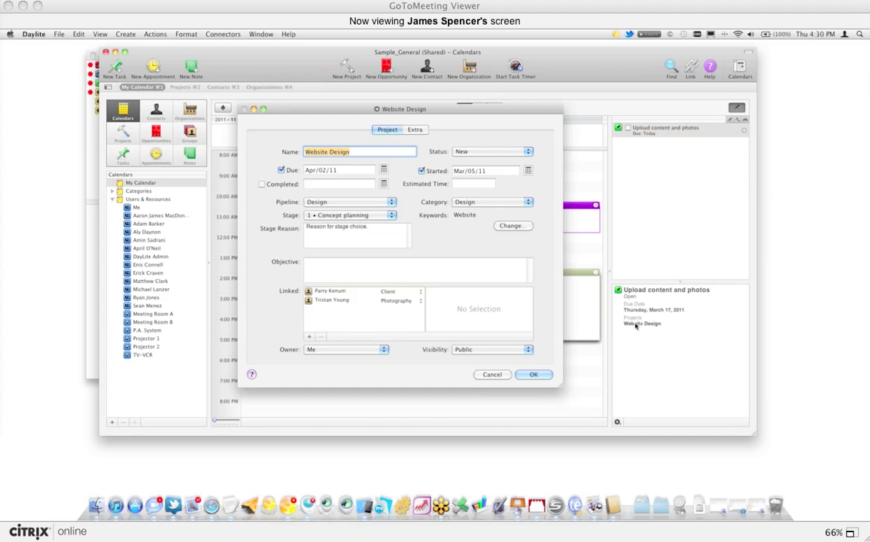
{"action": "left_click_drag", "start_coordinate": [338, 111], "coordinate": [371, 104]}
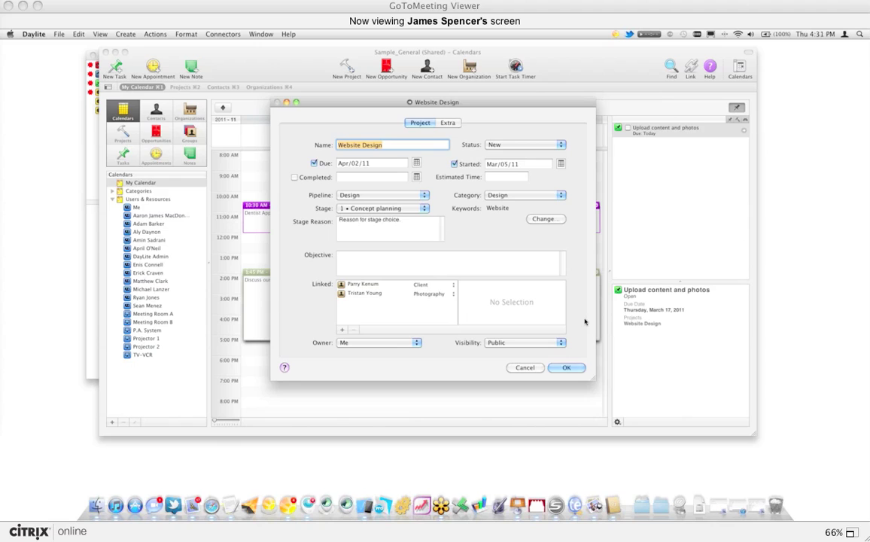
{"action": "left_click", "coordinate": [568, 368]}
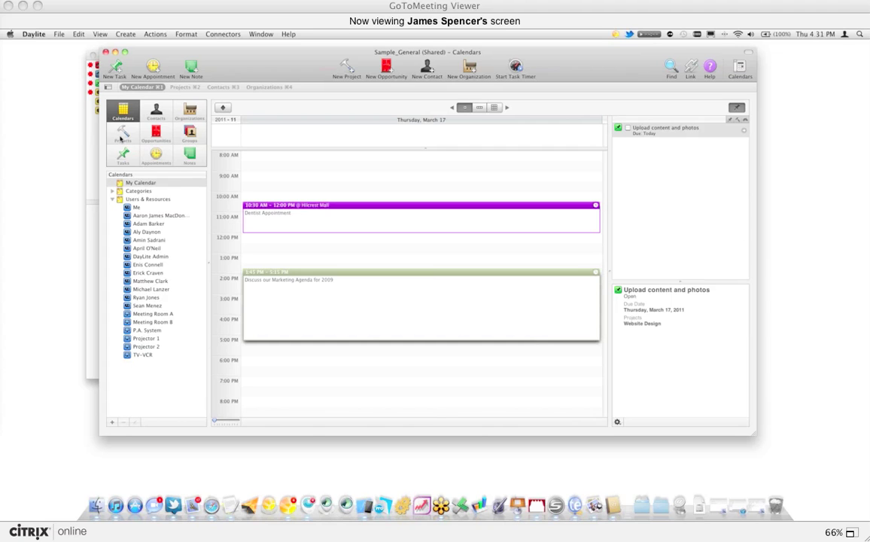
Step: Go to the Website Design project's progress, expand its Design pipeline, and select the "Upload content and photos" subtask under "Design layout for website"
{"action": "left_click", "coordinate": [643, 325]}
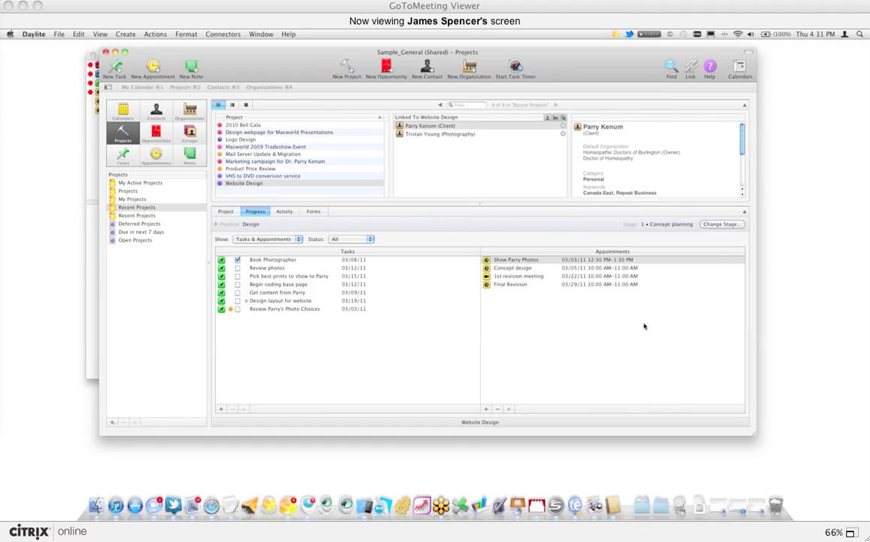
{"action": "left_click", "coordinate": [258, 184]}
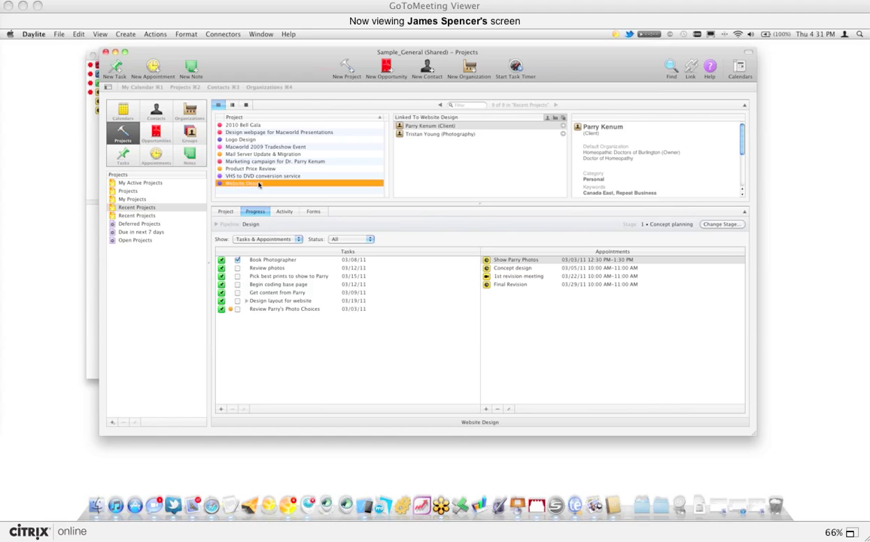
{"action": "left_click", "coordinate": [217, 225]}
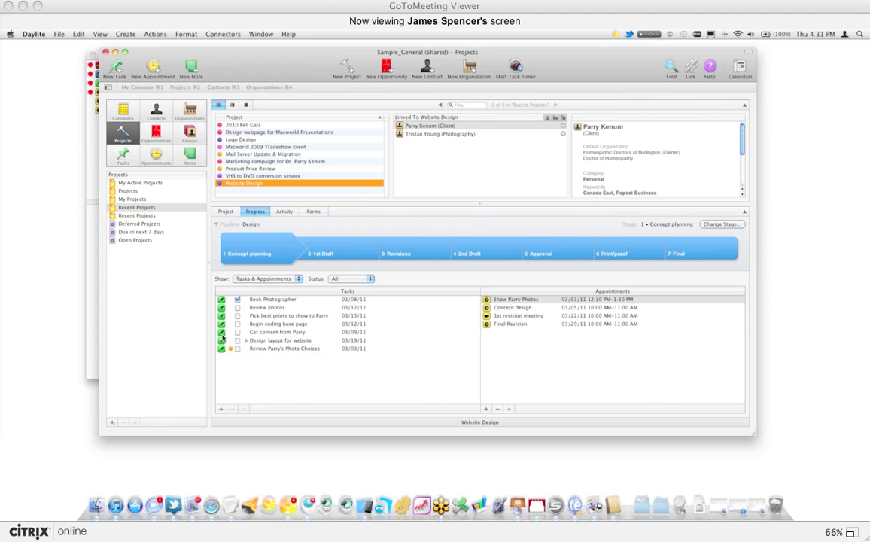
{"action": "left_click", "coordinate": [246, 340]}
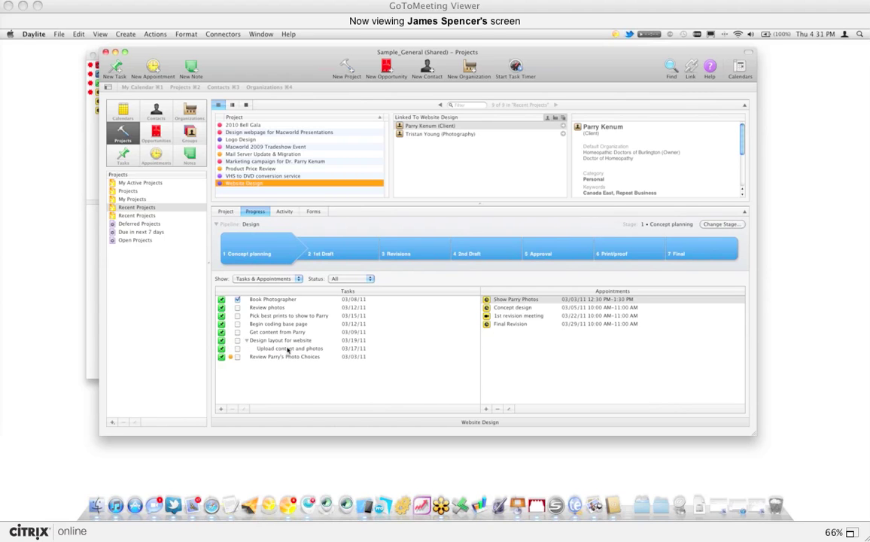
{"action": "left_click", "coordinate": [288, 349]}
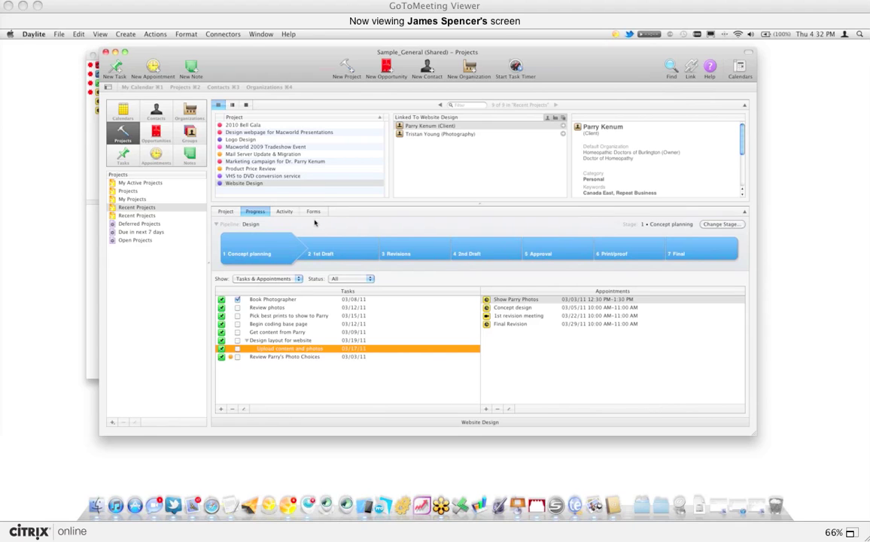
Step: Display My Calendar, the Contacts section and the Projects section in turn
{"action": "key", "text": "super+1"}
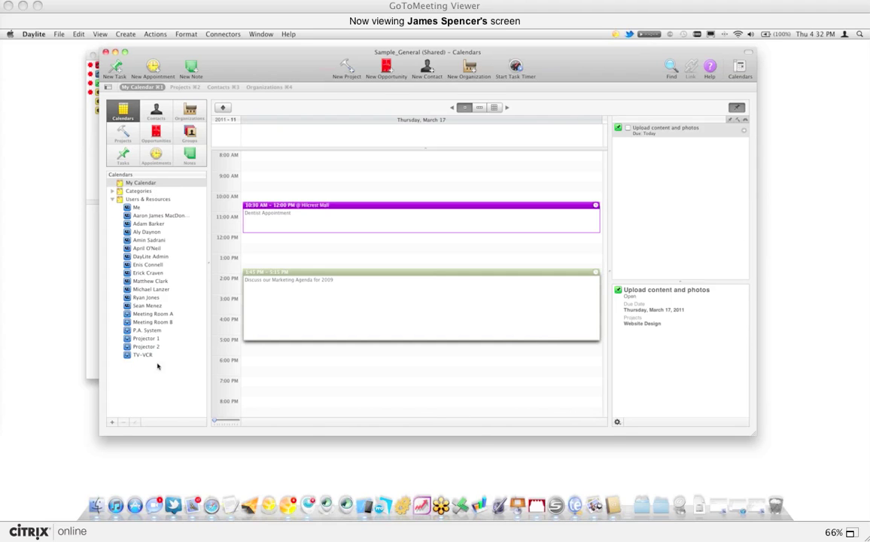
{"action": "left_click", "coordinate": [155, 111]}
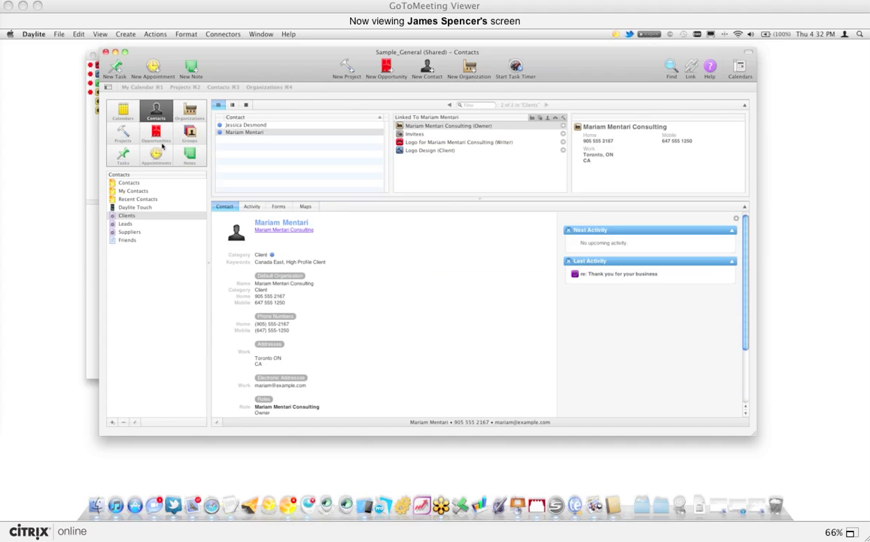
{"action": "left_click", "coordinate": [122, 126]}
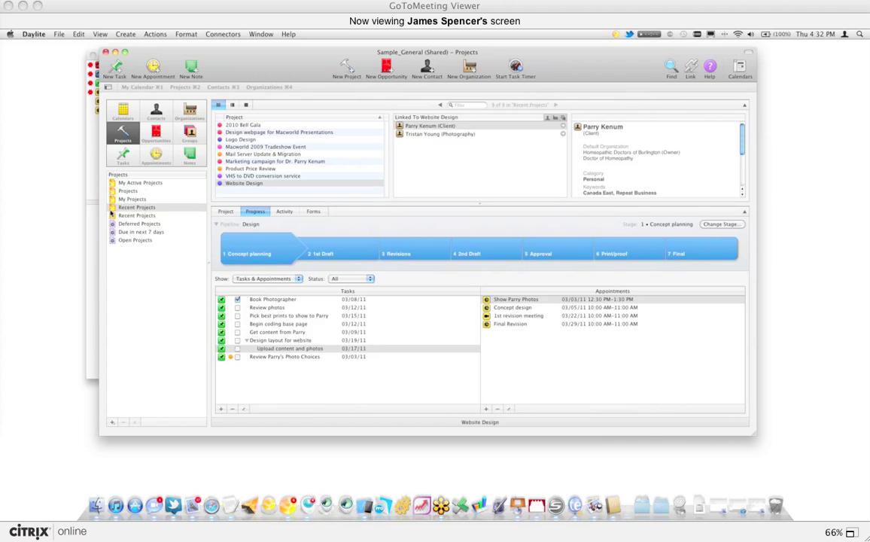
Step: Show the Leads smart list in Contacts and add it to the favorites bar after Organizations
{"action": "left_click", "coordinate": [143, 109]}
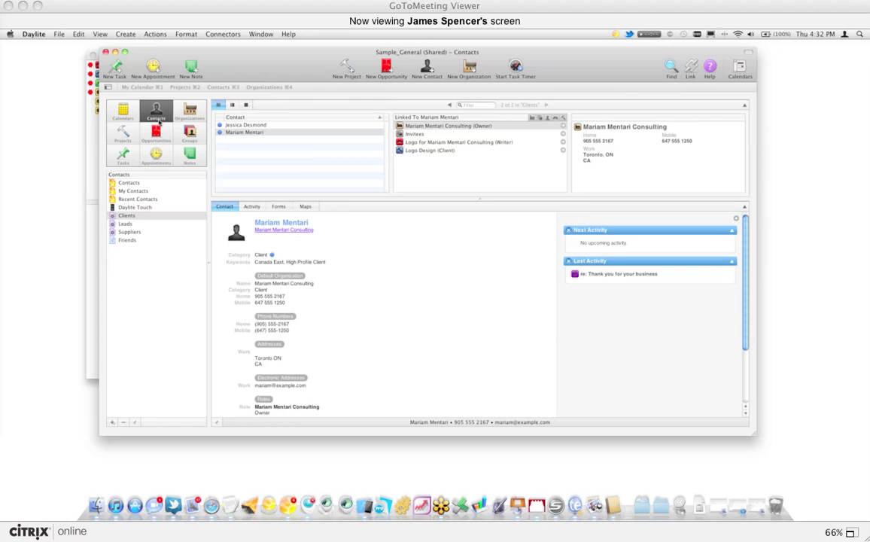
{"action": "left_click", "coordinate": [134, 225]}
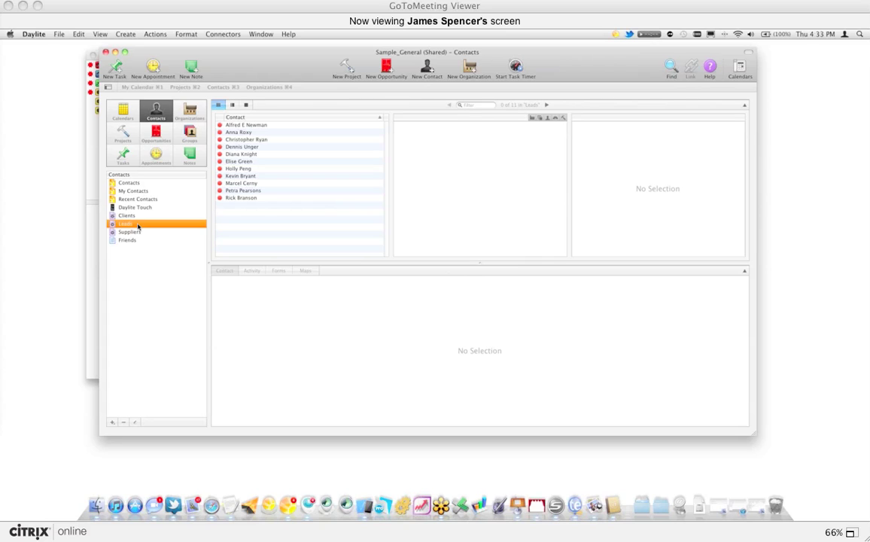
{"action": "left_click", "coordinate": [131, 225]}
{"action": "left_click_drag", "start_coordinate": [131, 225], "coordinate": [322, 92]}
{"action": "left_click_drag", "start_coordinate": [321, 91], "coordinate": [321, 91]}
Step: Cycle through the My Calendar, Projects, Contacts, Organizations and Leads favorites
{"action": "key", "text": "super+1"}
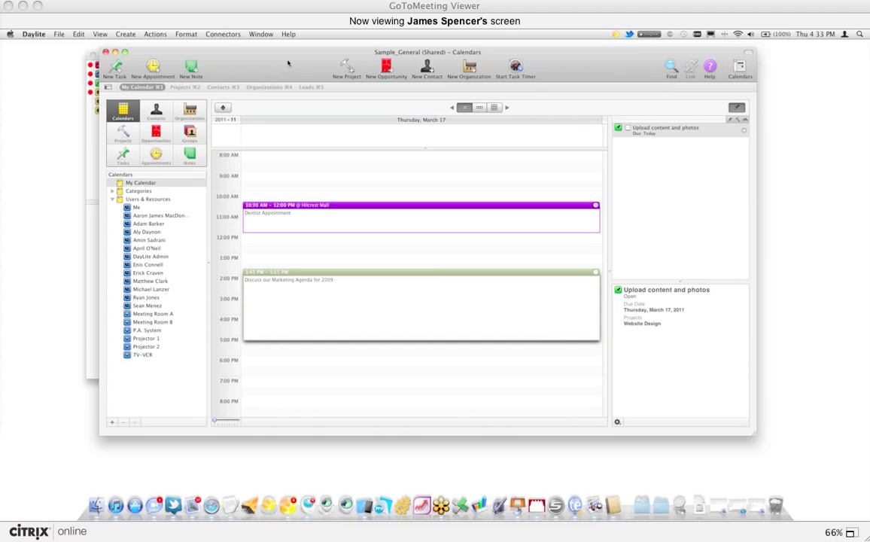
{"action": "key", "text": "super+2"}
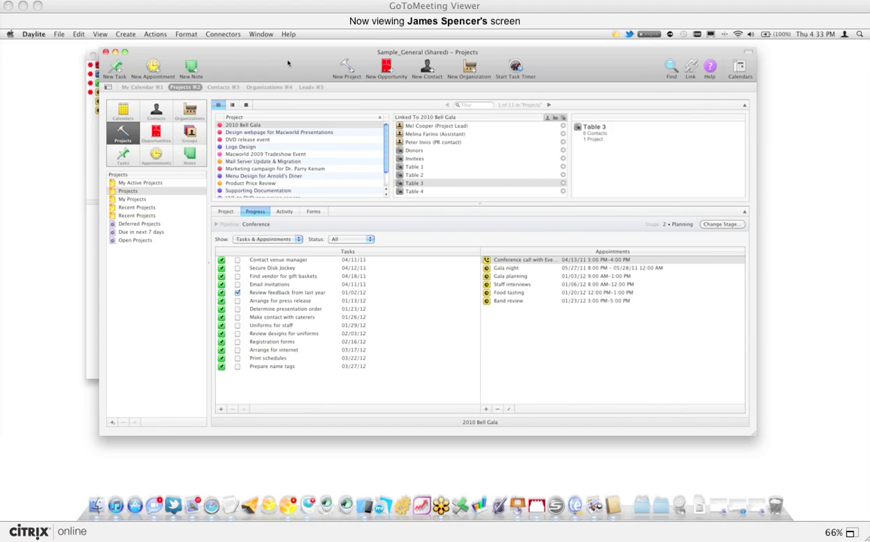
{"action": "key", "text": "super+3"}
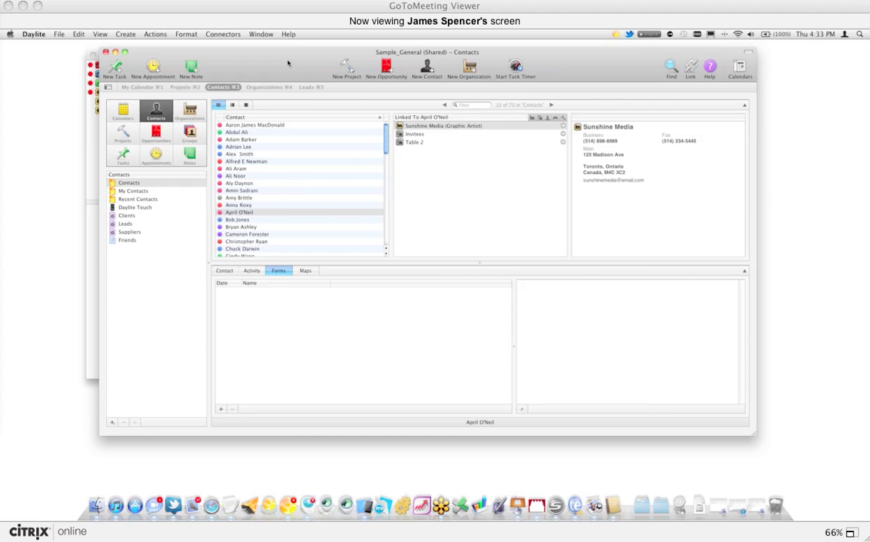
{"action": "key", "text": "super+4"}
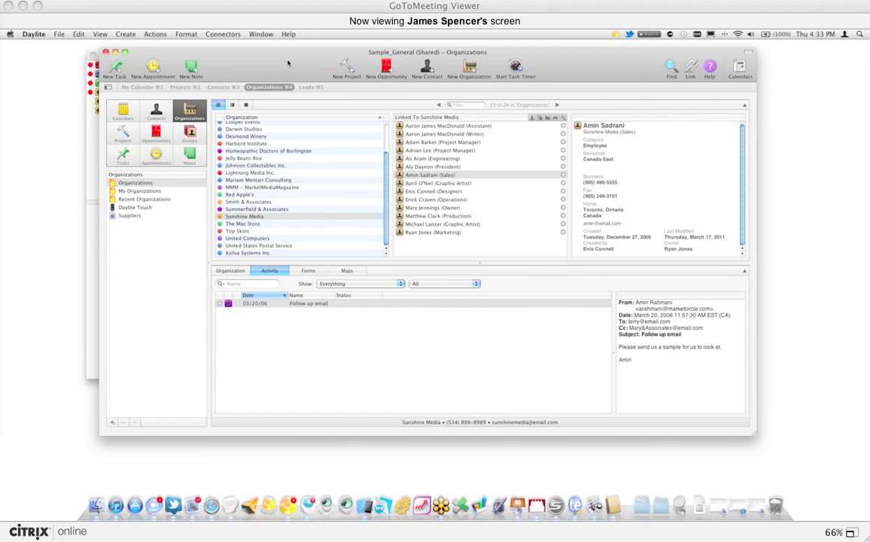
{"action": "key", "text": "super+5"}
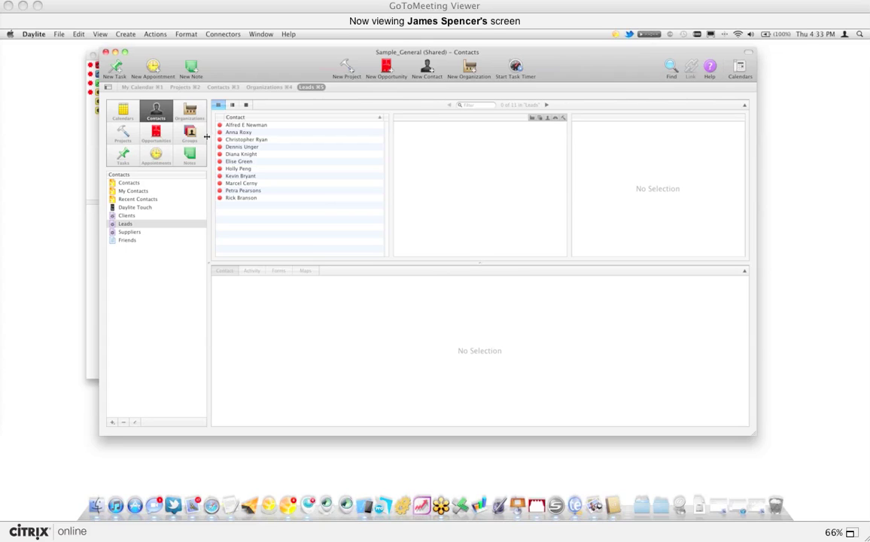
Step: View the first lead's details and follow the link to the Alpine Ski Shop organization
{"action": "left_click", "coordinate": [270, 127]}
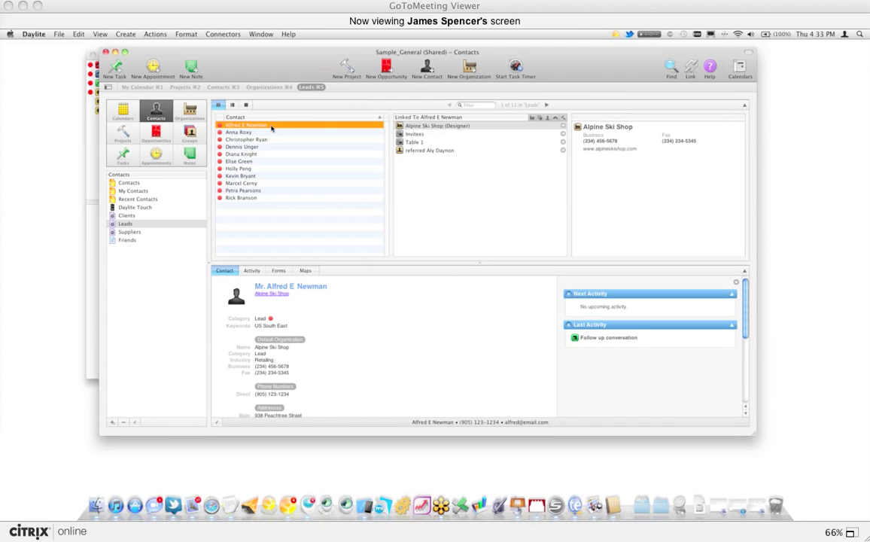
{"action": "double_click", "coordinate": [445, 126]}
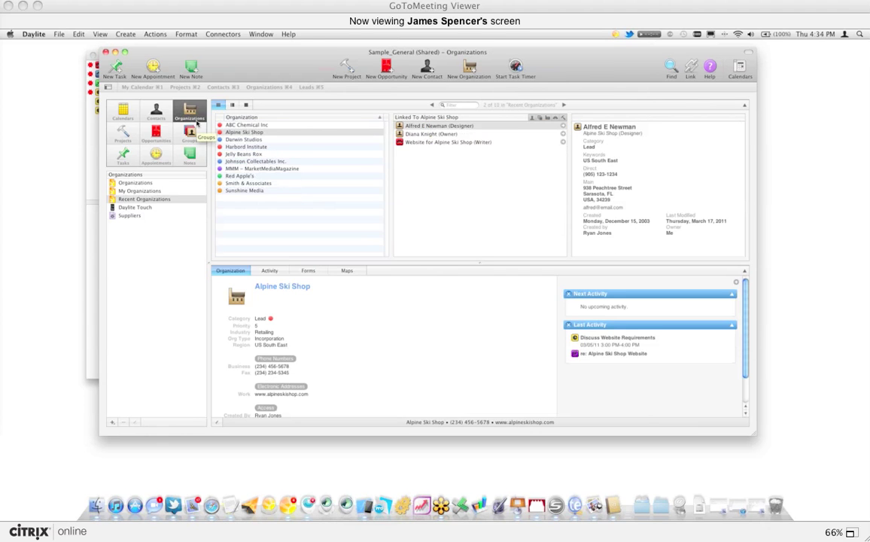
{"action": "left_click", "coordinate": [260, 134]}
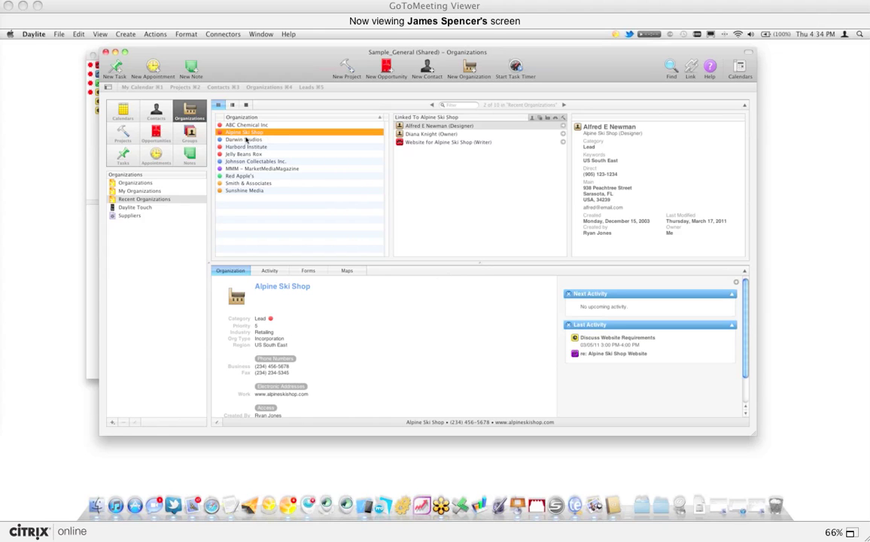
Step: Return to the calendars, reposition the window, and view the calendars of the first two users listed below Me one at a time
{"action": "left_click", "coordinate": [120, 111]}
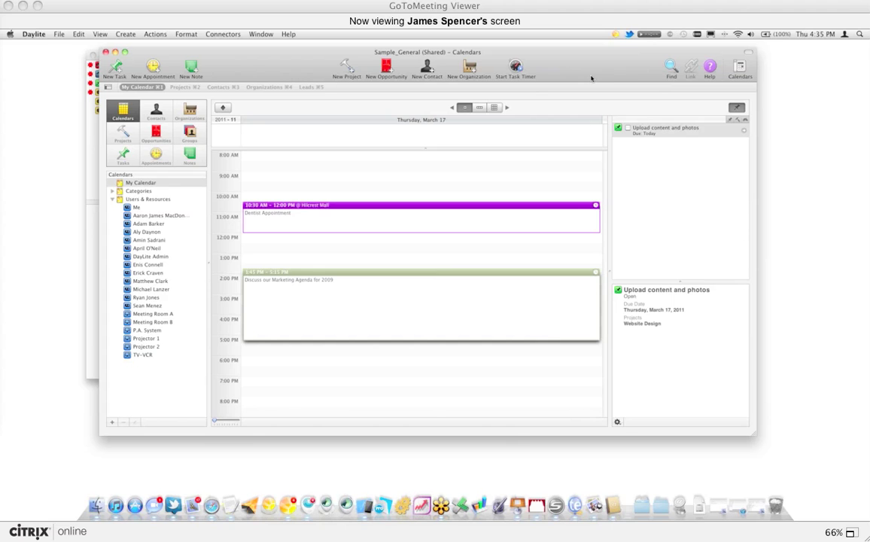
{"action": "left_click_drag", "start_coordinate": [592, 78], "coordinate": [649, 82]}
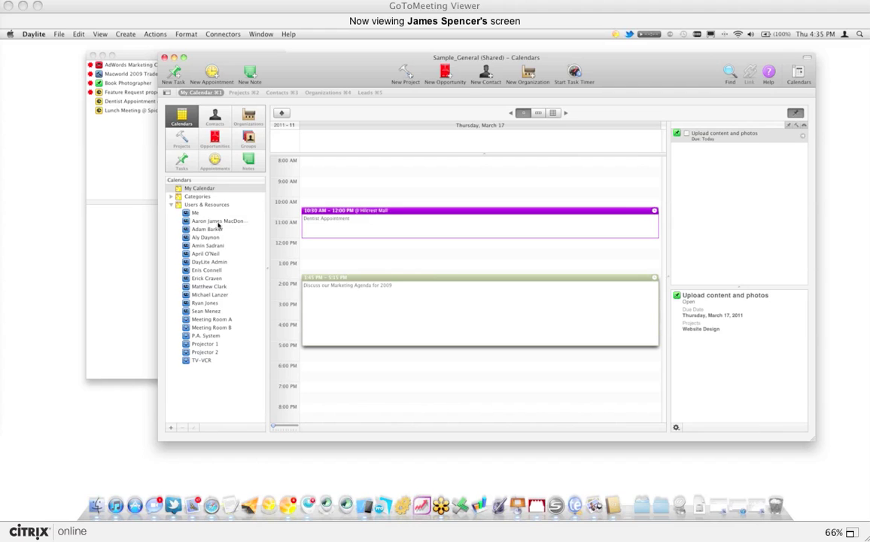
{"action": "left_click", "coordinate": [218, 223]}
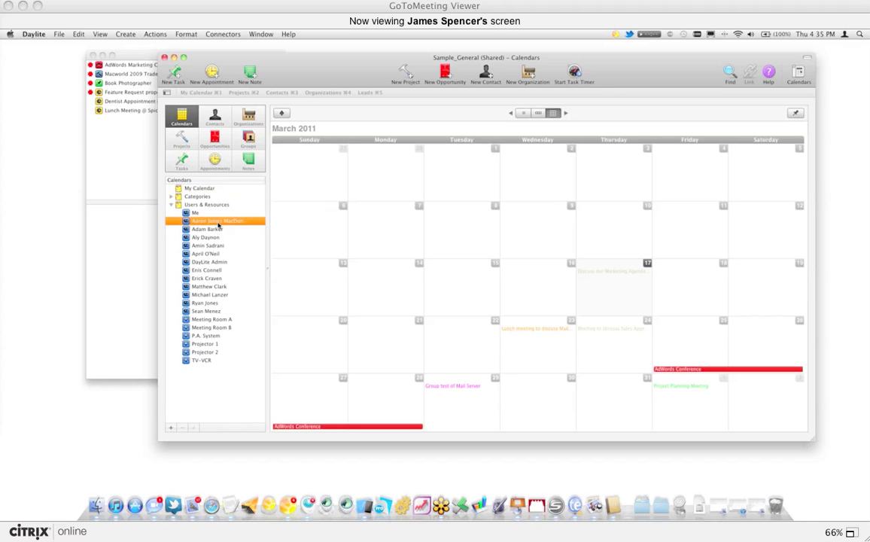
{"action": "key", "text": "Down"}
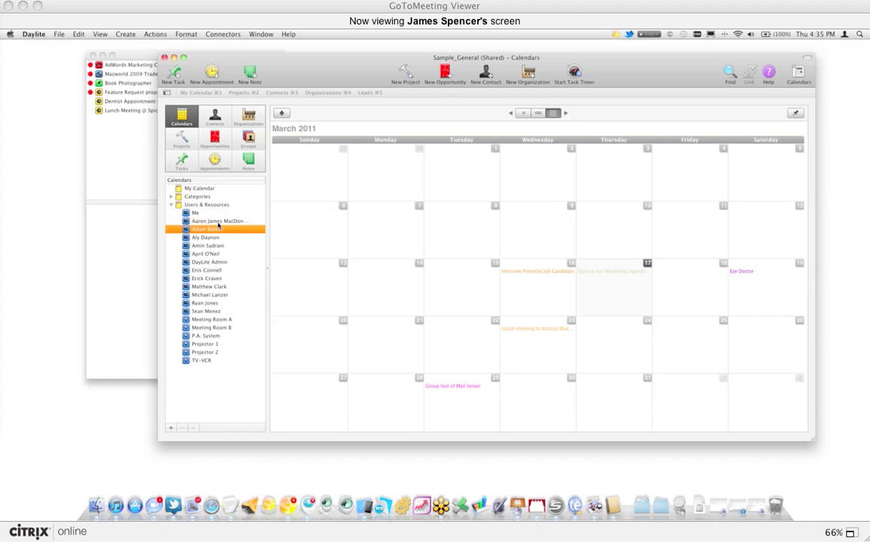
Step: Overlay three more calendars, including DayLite Admin's, on the selected user's month view
{"action": "left_click", "coordinate": [218, 245], "text": "super"}
{"action": "left_click", "coordinate": [219, 262], "text": "super"}
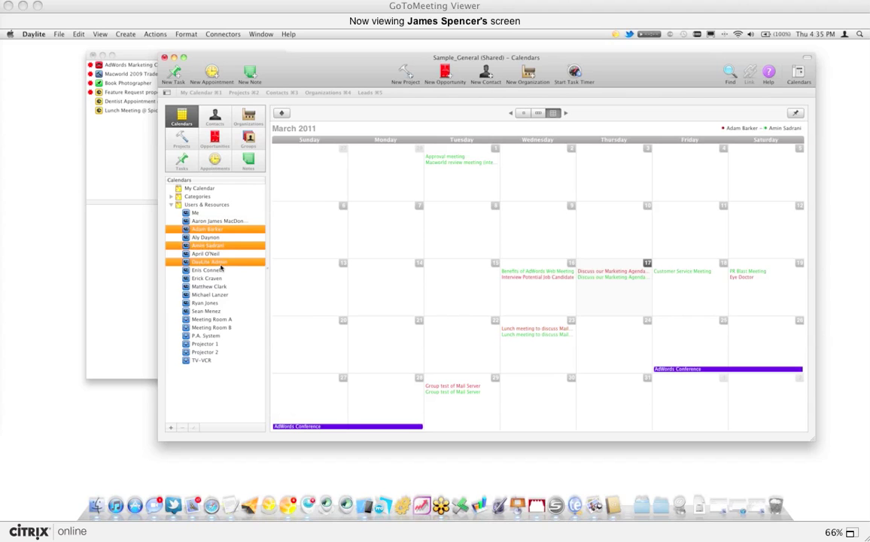
{"action": "left_click", "coordinate": [228, 278], "text": "super"}
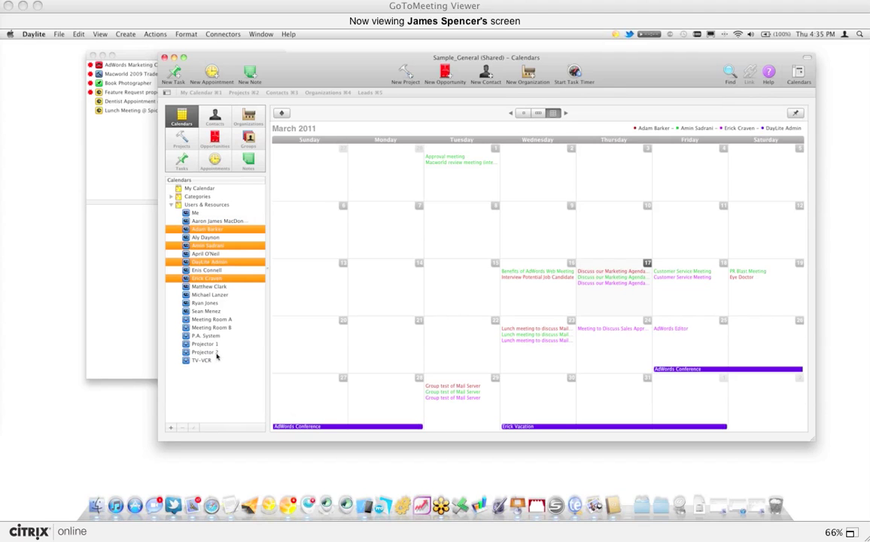
Step: Start a new smart calendar and center its window over the month calendar
{"action": "left_click", "coordinate": [172, 428]}
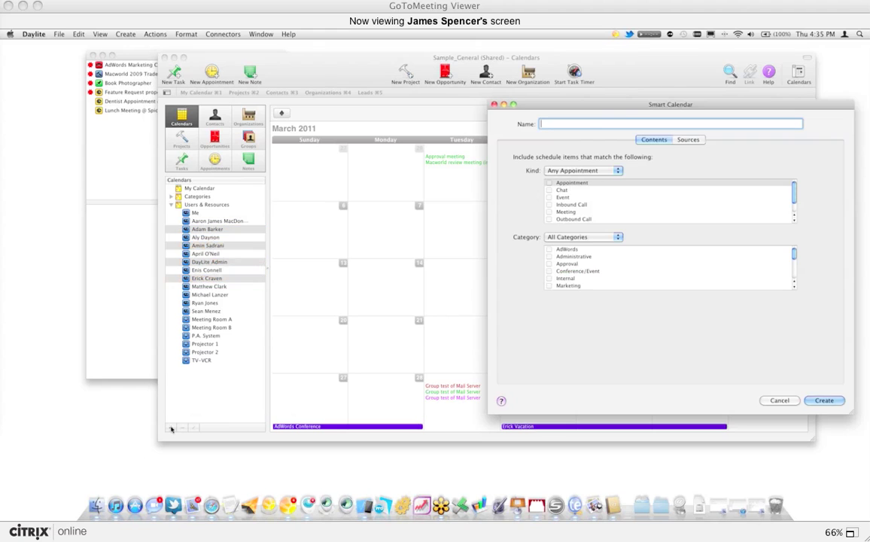
{"action": "left_click_drag", "start_coordinate": [538, 104], "coordinate": [356, 102]}
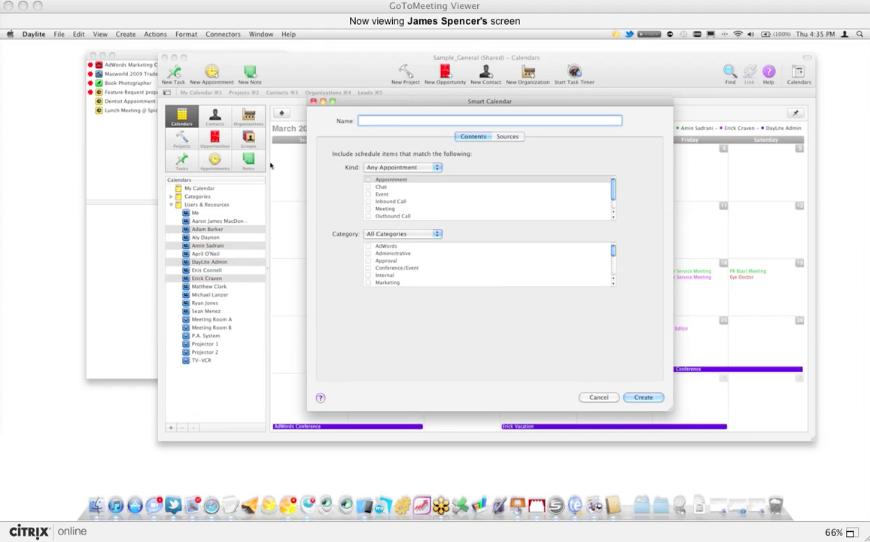
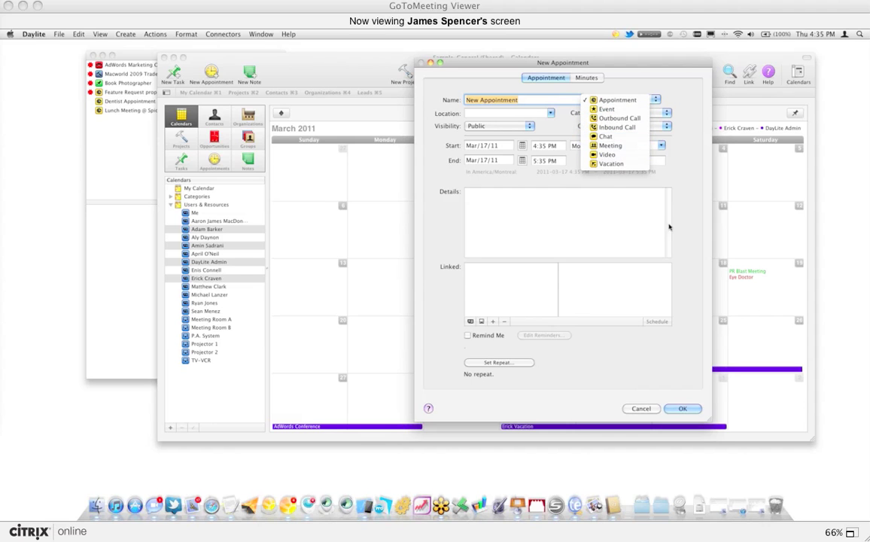
Step: Dismiss the appointment type choices, cancel the new appointment, and return to the new smart calendar's content criteria
{"action": "left_click", "coordinate": [616, 211]}
{"action": "left_click", "coordinate": [641, 409]}
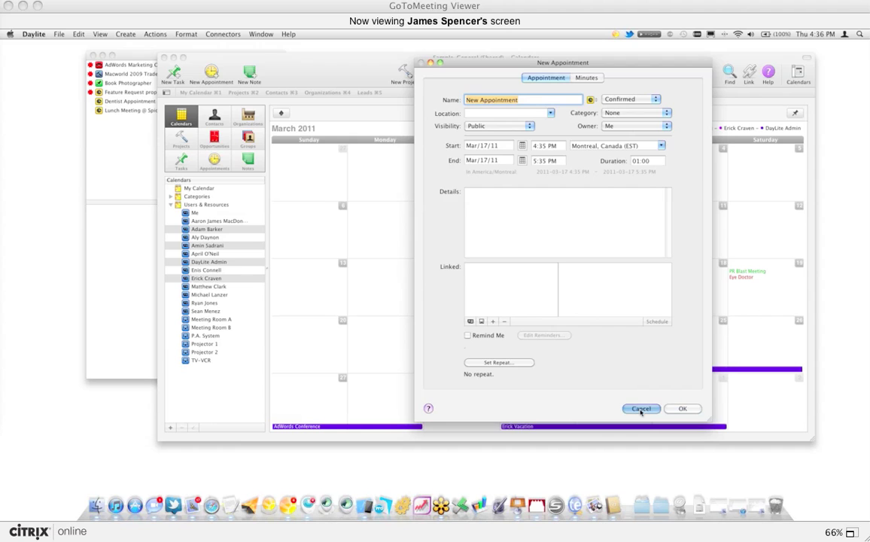
{"action": "key", "text": "super+alt+n"}
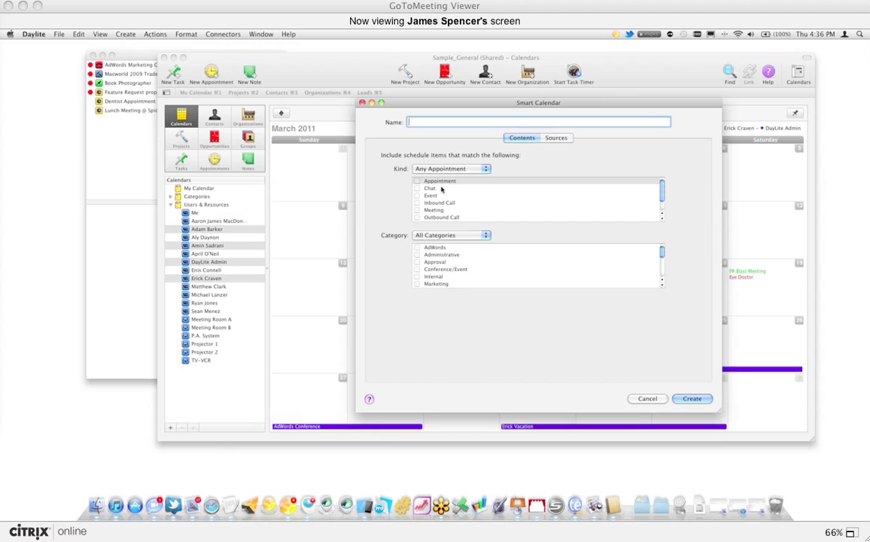
Step: Look through the available appointment kinds and categories for the new smart calendar's contents
{"action": "scroll", "coordinate": [439, 192], "scroll_direction": "down", "scroll_amount": 2}
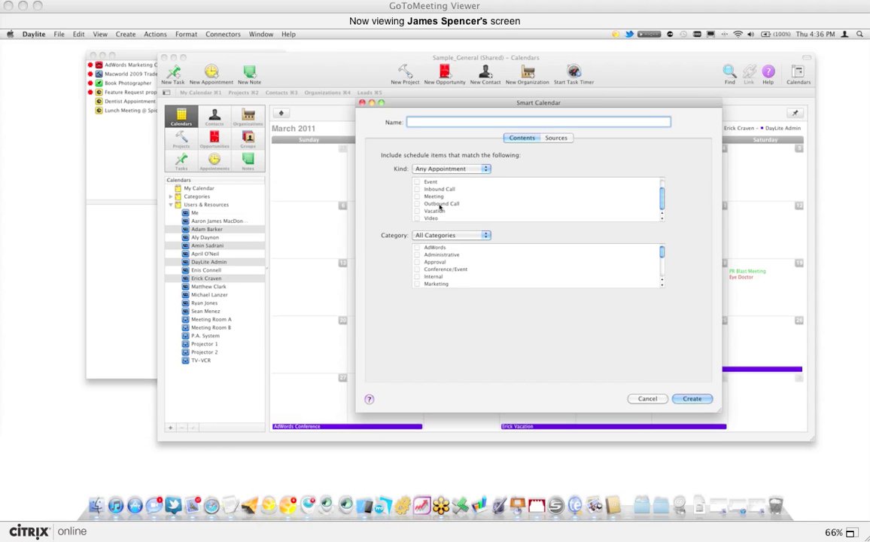
{"action": "scroll", "coordinate": [465, 246], "scroll_direction": "down", "scroll_amount": 3}
{"action": "scroll", "coordinate": [465, 246], "scroll_direction": "down", "scroll_amount": 3}
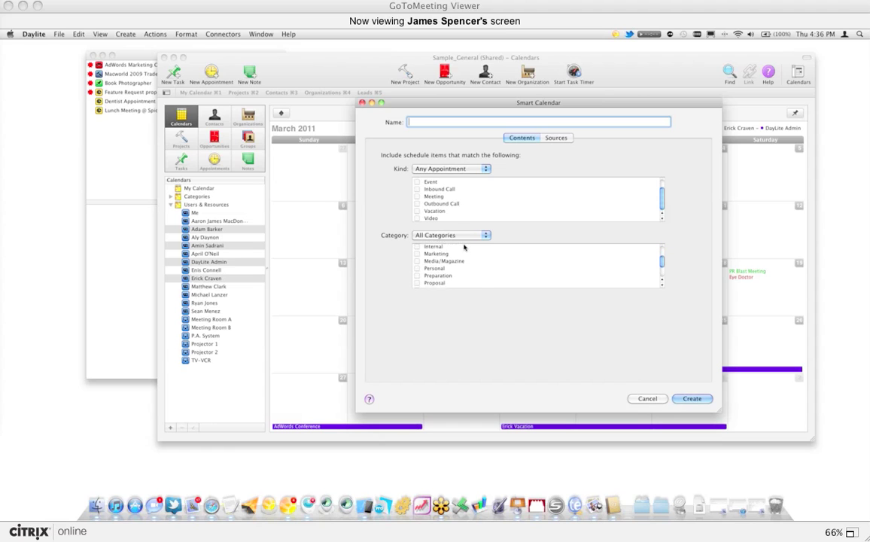
{"action": "scroll", "coordinate": [465, 246], "scroll_direction": "down", "scroll_amount": 3}
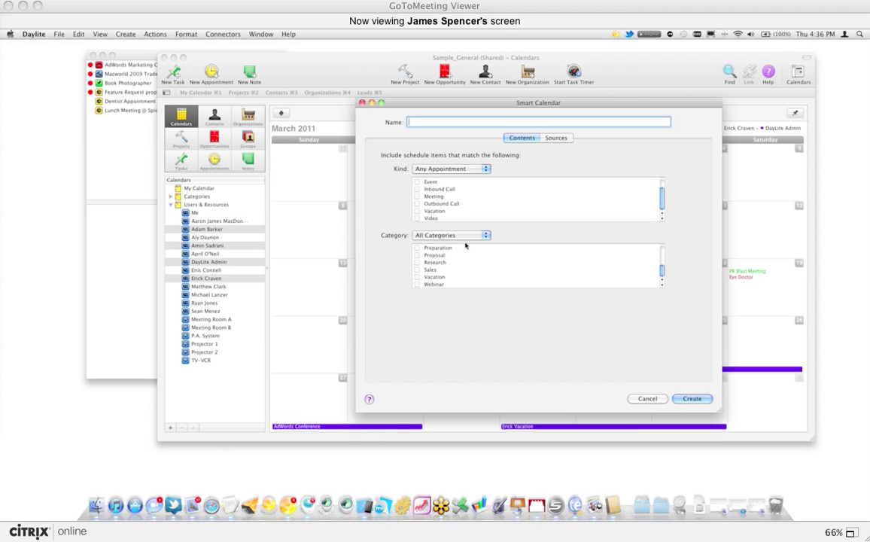
Step: Set the smart calendar's sources to Me and Other Users, including the first, third and tenth users in the list
{"action": "left_click", "coordinate": [553, 138]}
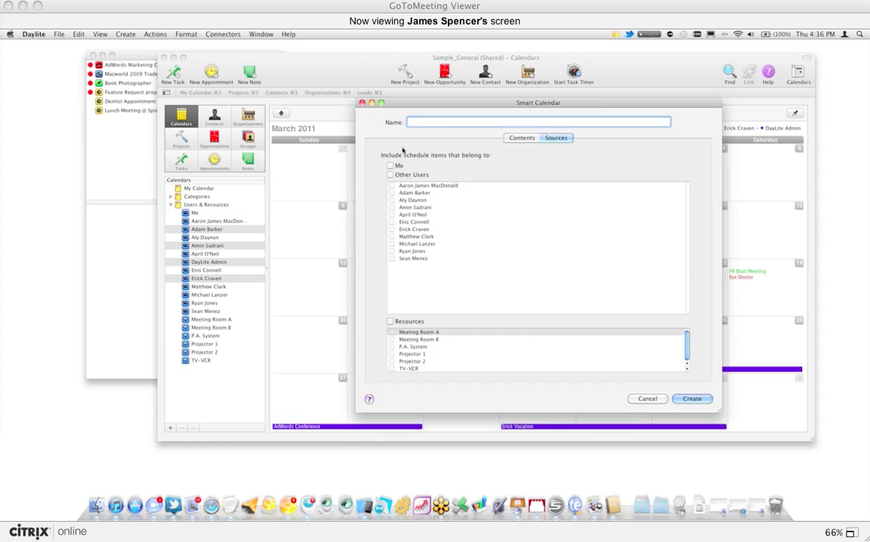
{"action": "left_click", "coordinate": [390, 165]}
{"action": "left_click", "coordinate": [393, 175]}
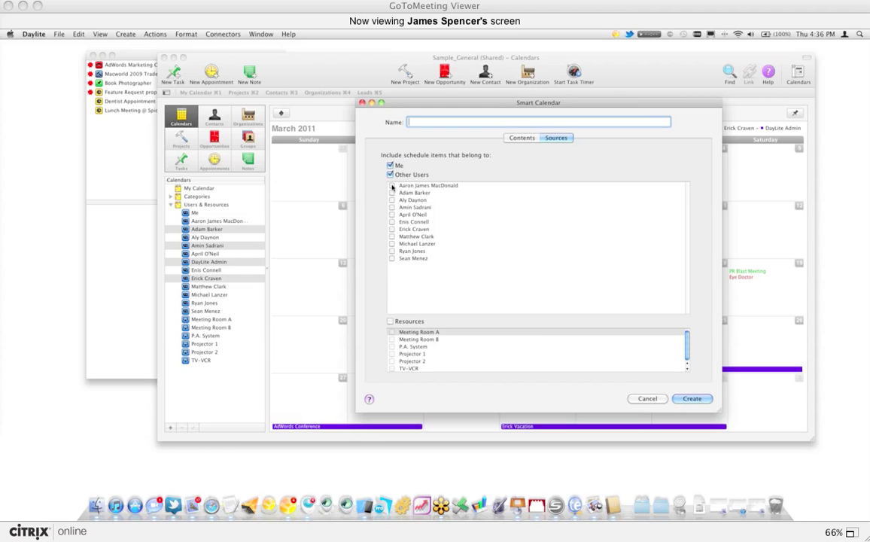
{"action": "left_click", "coordinate": [391, 185]}
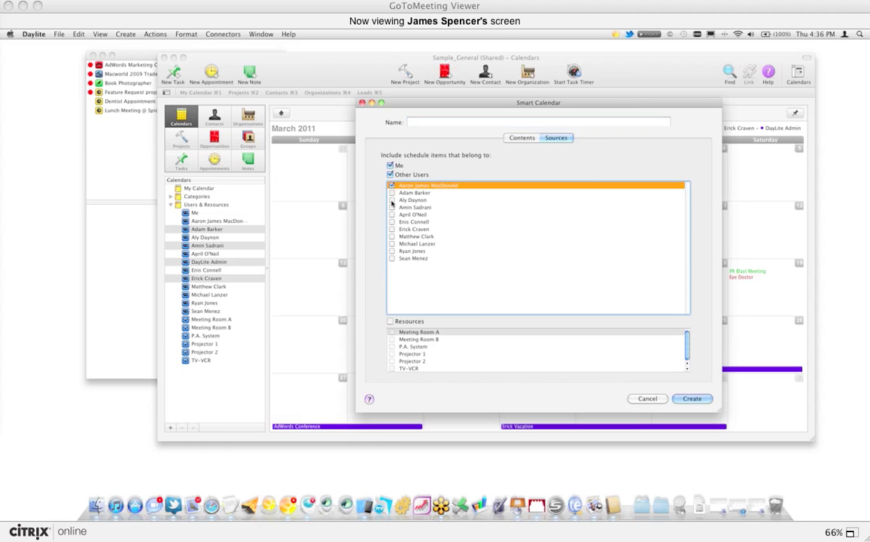
{"action": "left_click", "coordinate": [391, 200]}
{"action": "left_click", "coordinate": [392, 251]}
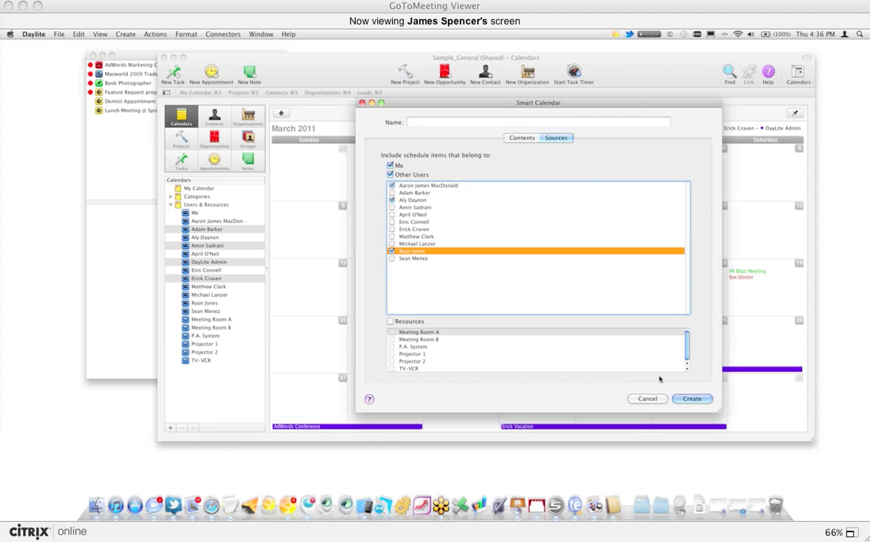
Step: Name the smart calendar "A- Team" and create it
{"action": "left_click", "coordinate": [440, 122]}
{"action": "type", "text": "A-Team"}
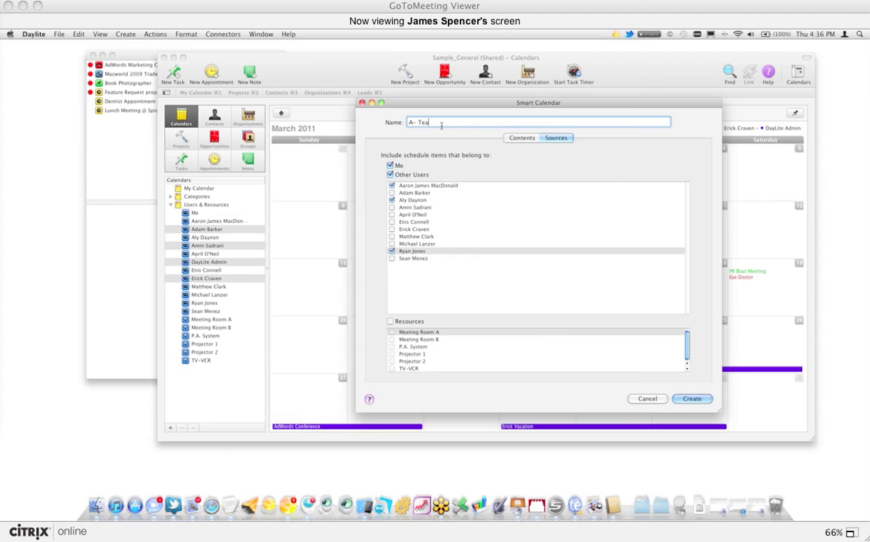
{"action": "key", "text": "Return"}
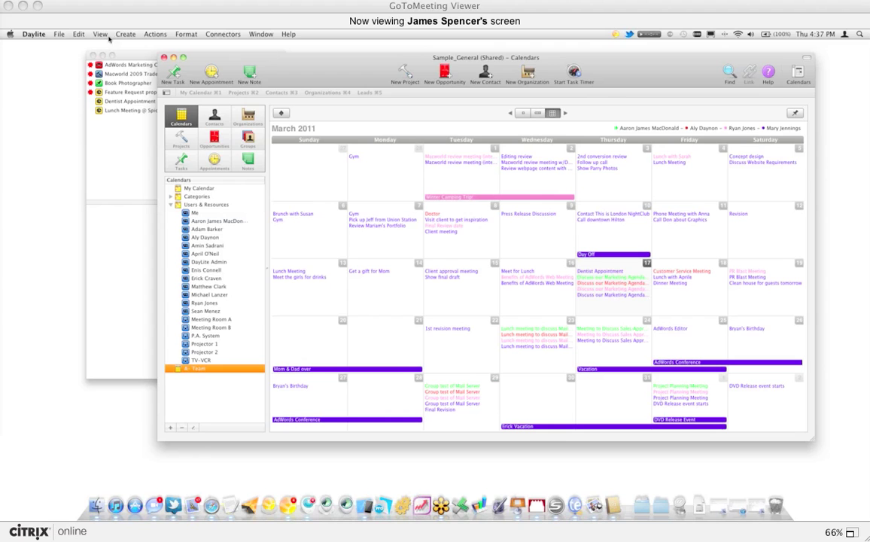
Step: Open the Hot Keys preferences, center their window over the calendar, and open the Show Find Panel shortcut for editing
{"action": "left_click", "coordinate": [33, 34]}
{"action": "left_click", "coordinate": [44, 69]}
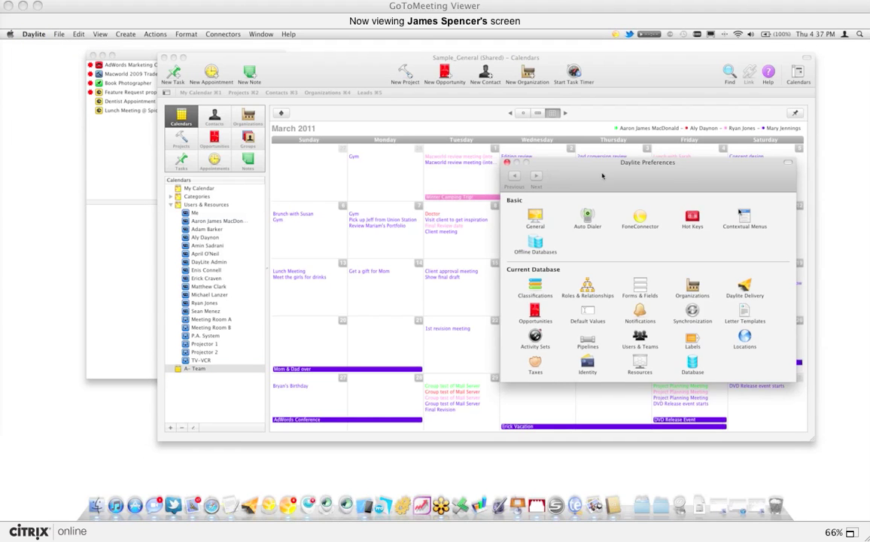
{"action": "left_click_drag", "start_coordinate": [688, 193], "coordinate": [557, 169]}
{"action": "left_click", "coordinate": [556, 189]}
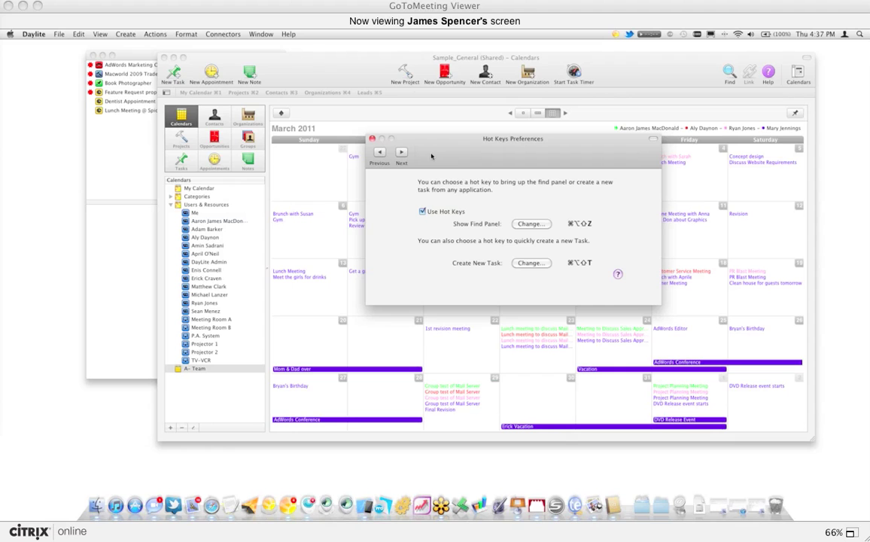
{"action": "left_click", "coordinate": [535, 224]}
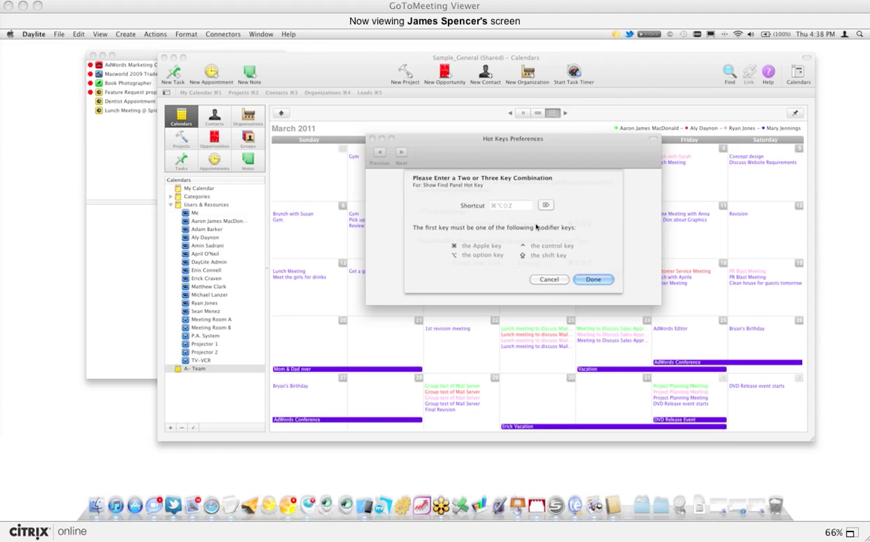